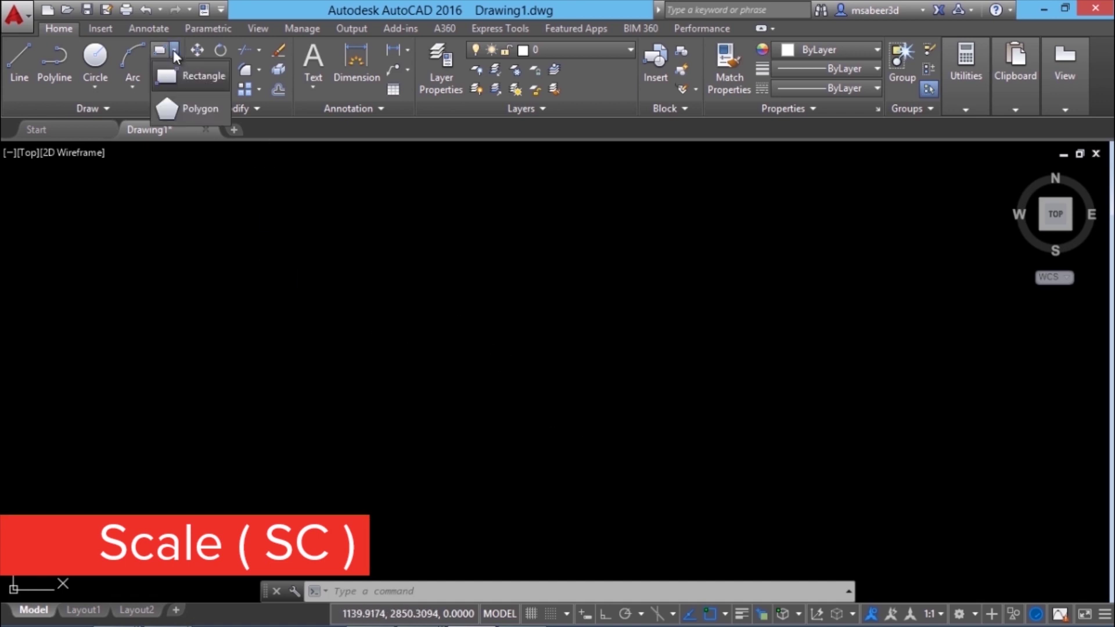
Draw an upright rectangle in the empty drawing area, picking two opposite corners freehand
click(183, 93)
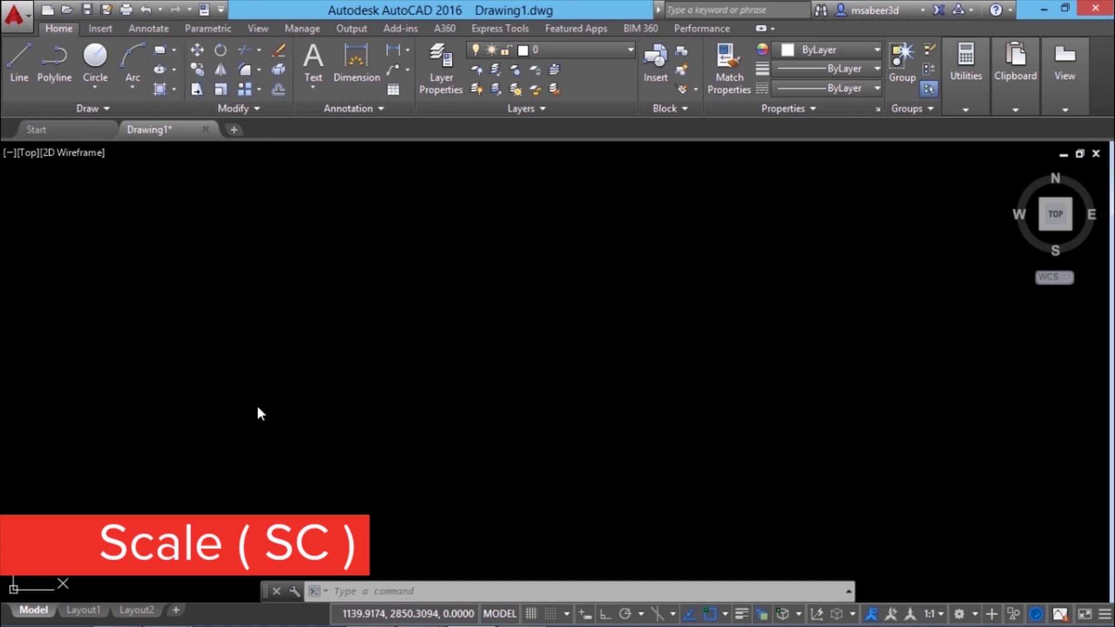
click(280, 436)
click(396, 252)
click(129, 256)
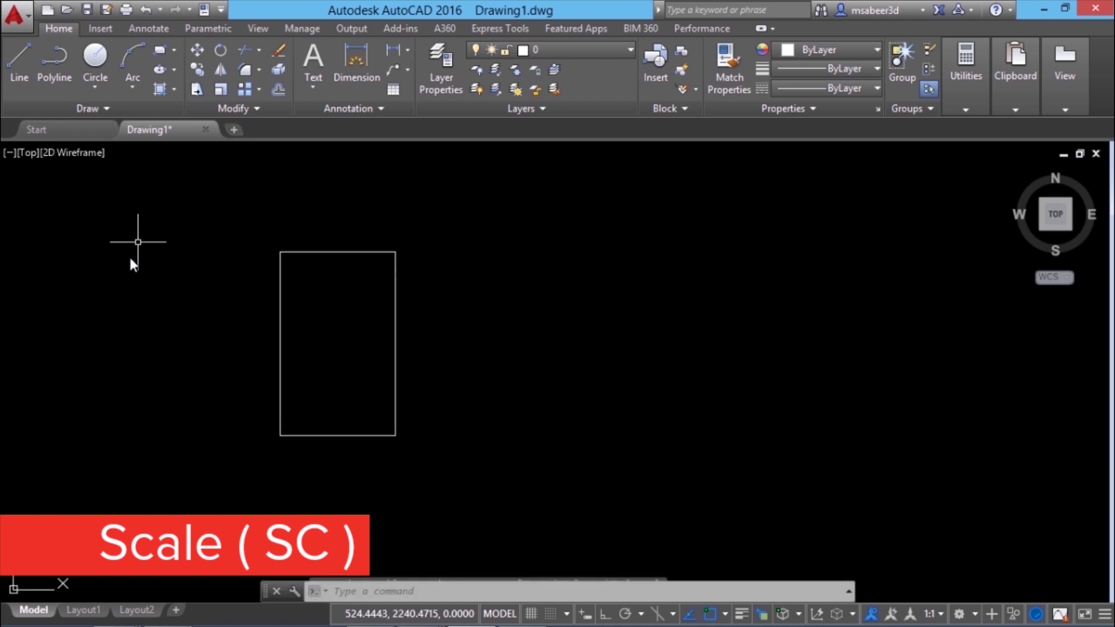
Draw a centre-radius circle inside the rectangle, centred by tracking from the midpoints of its bottom and right edges
click(96, 86)
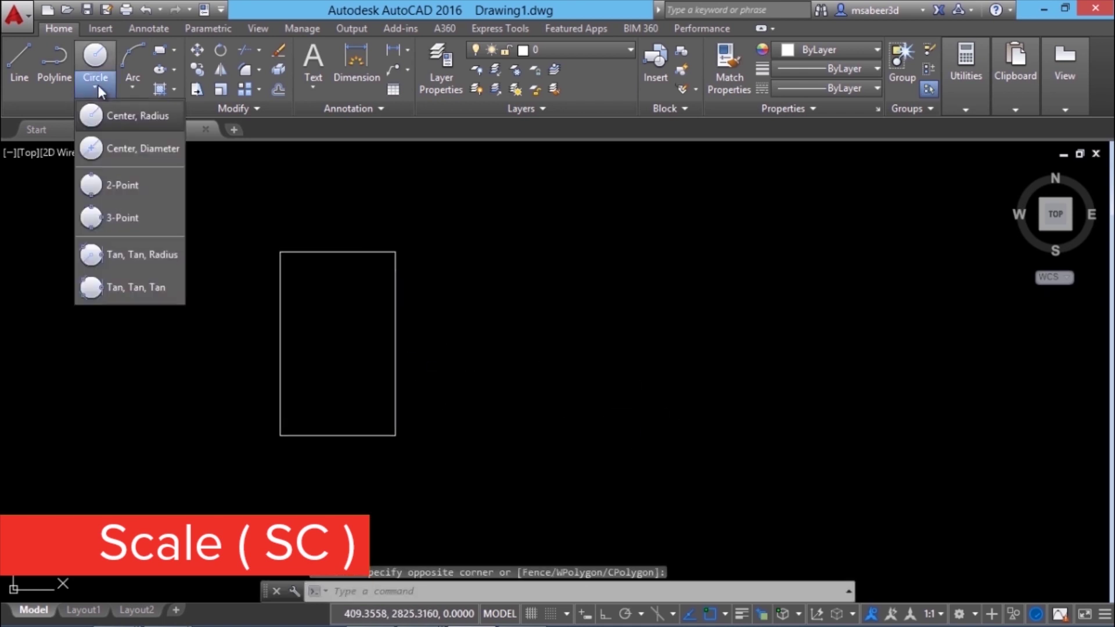
click(131, 111)
mouse_move(337, 435)
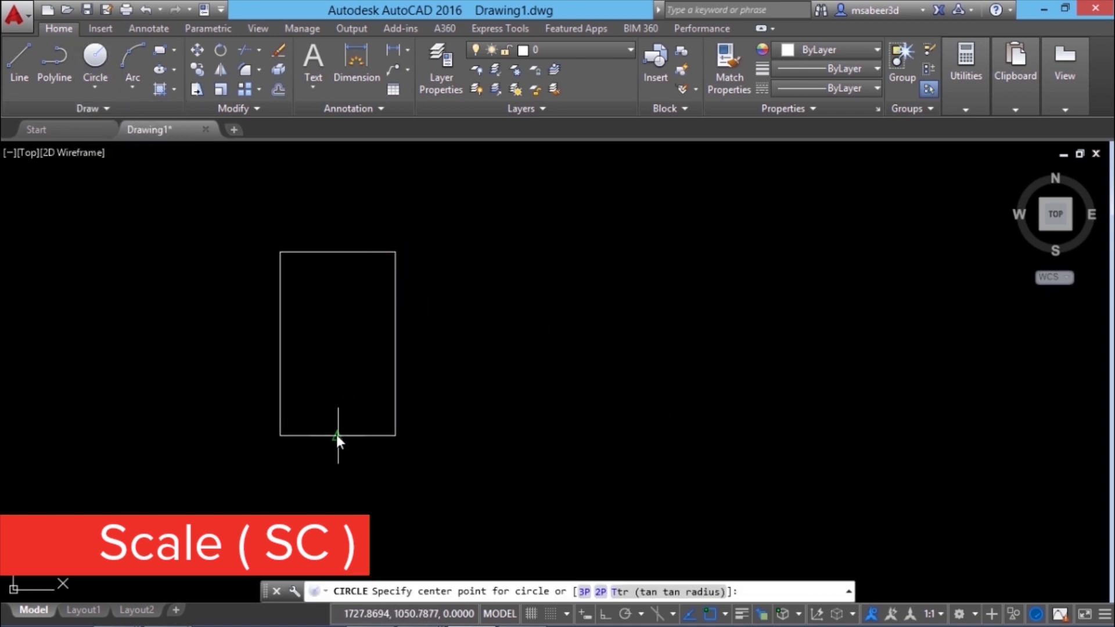
mouse_move(396, 347)
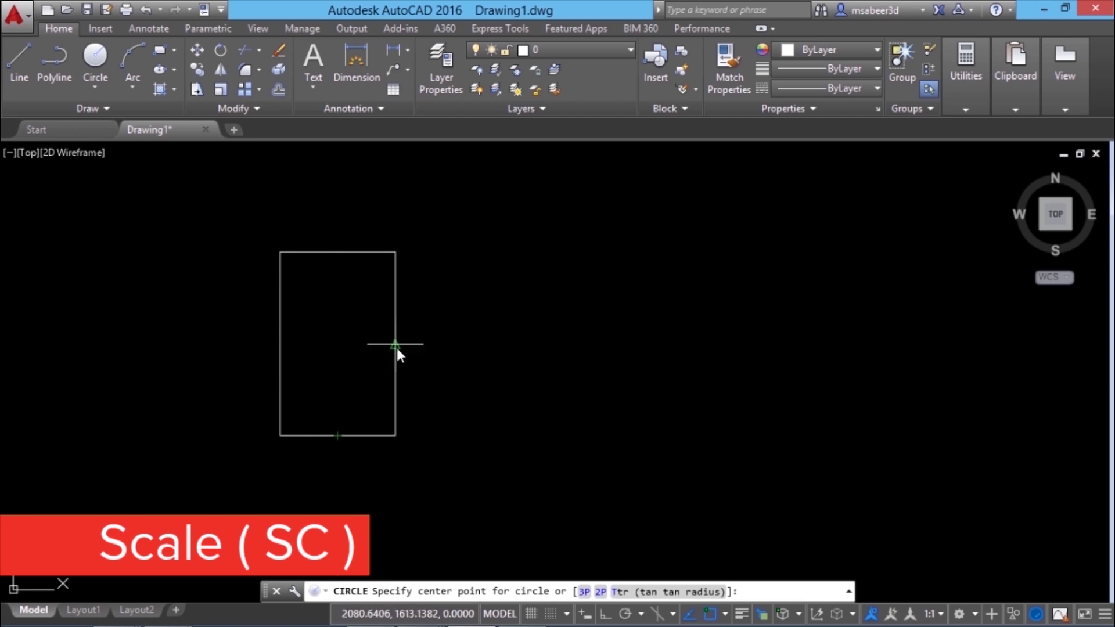
click(340, 345)
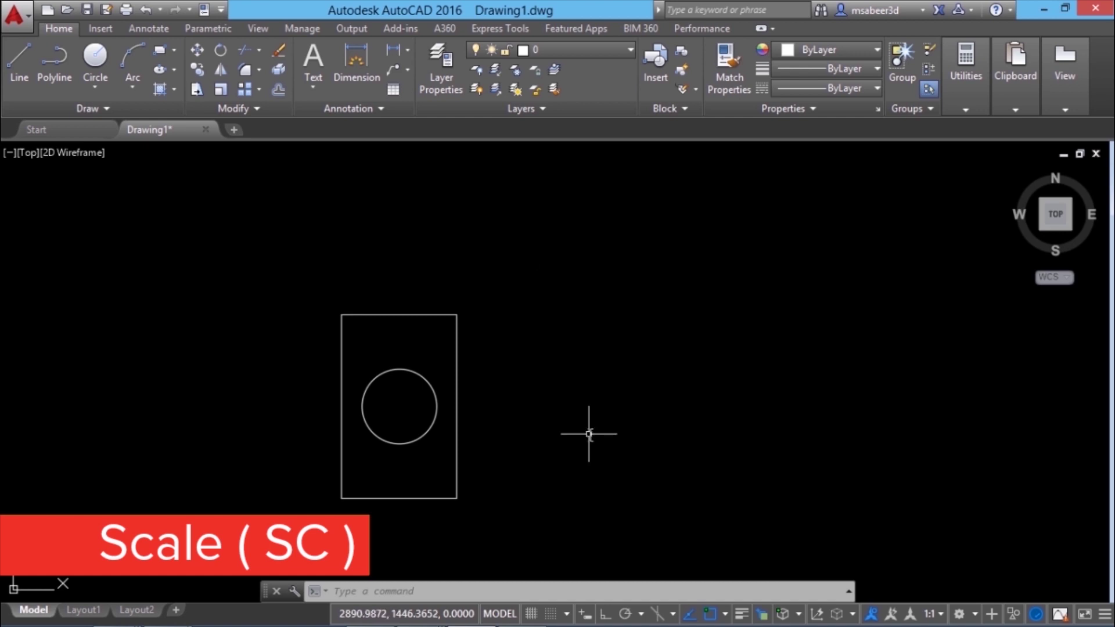
text(sc)
key(Return)
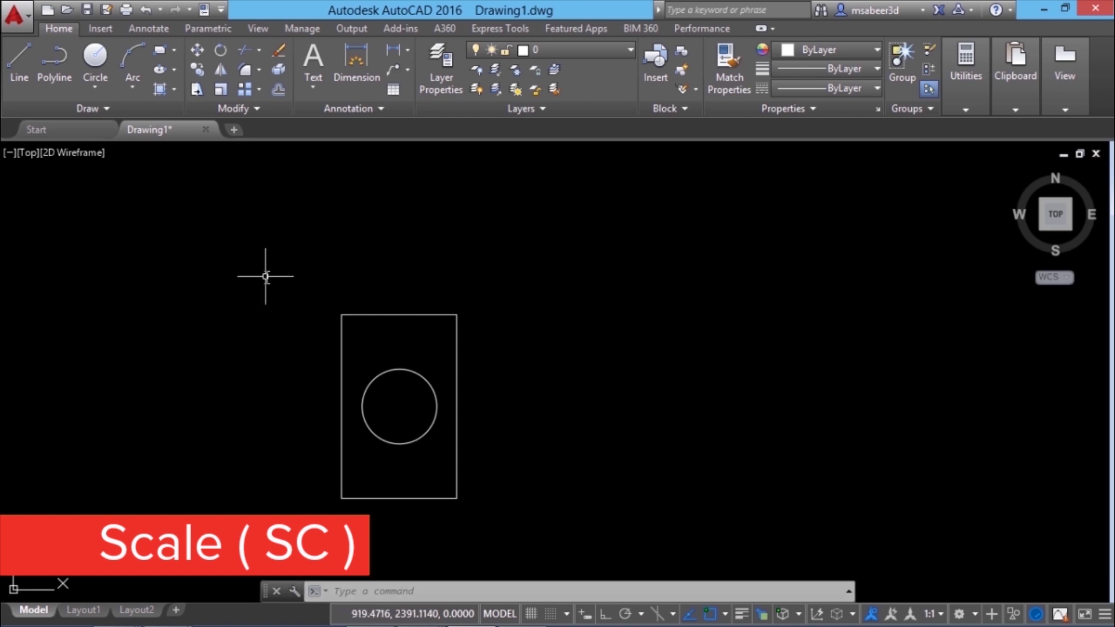
click(267, 277)
click(377, 255)
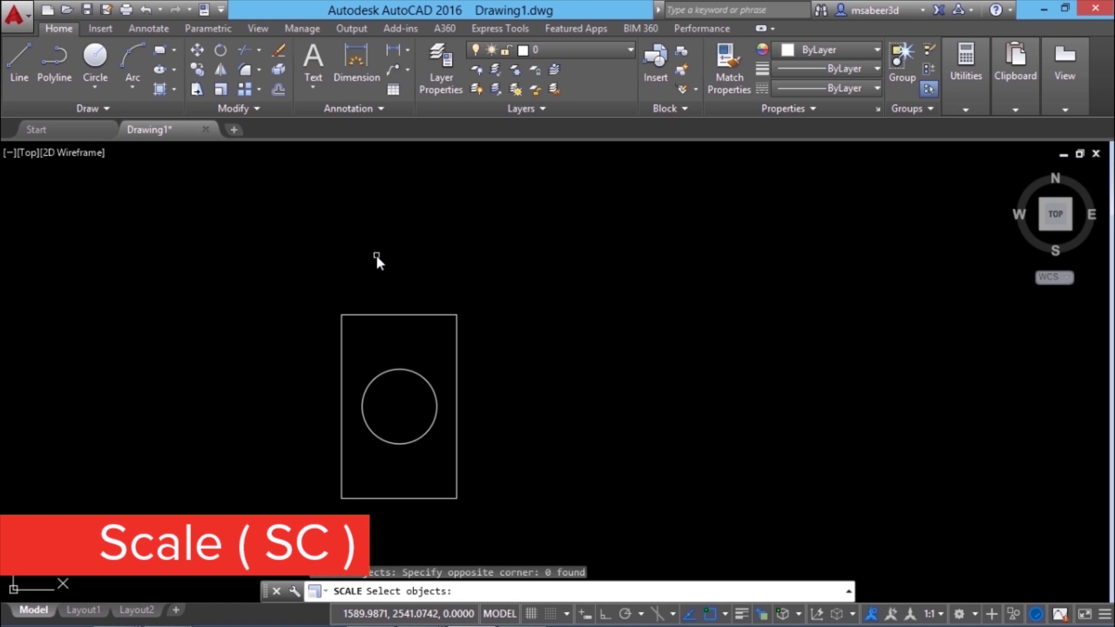
Scale the rectangle and circle by a factor of 2 from the rectangle's lower-left corner
click(217, 89)
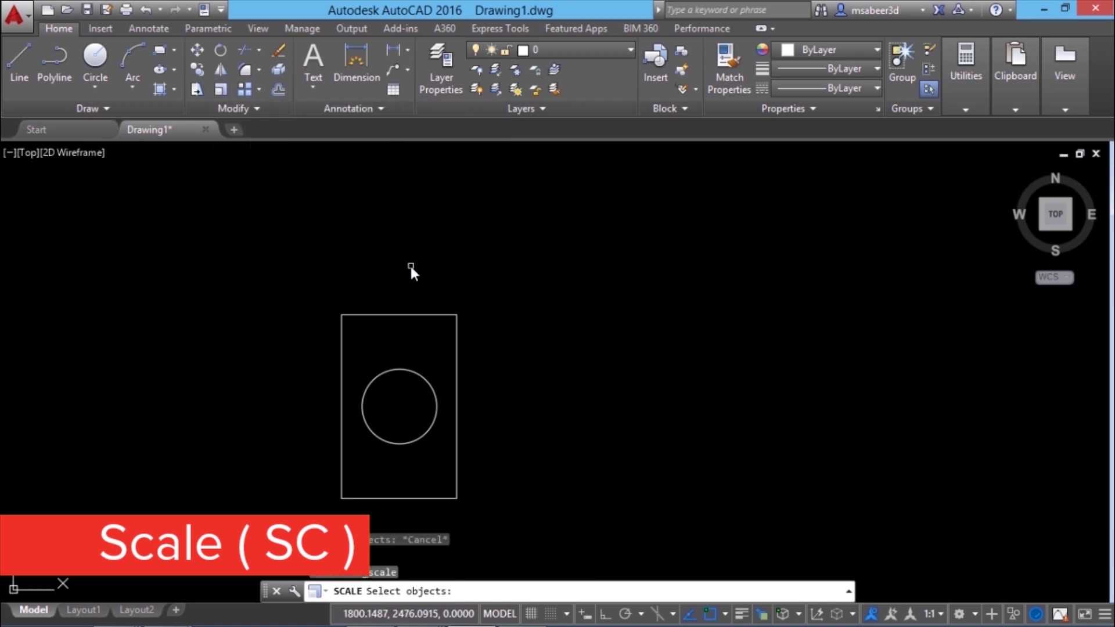
click(277, 258)
click(497, 505)
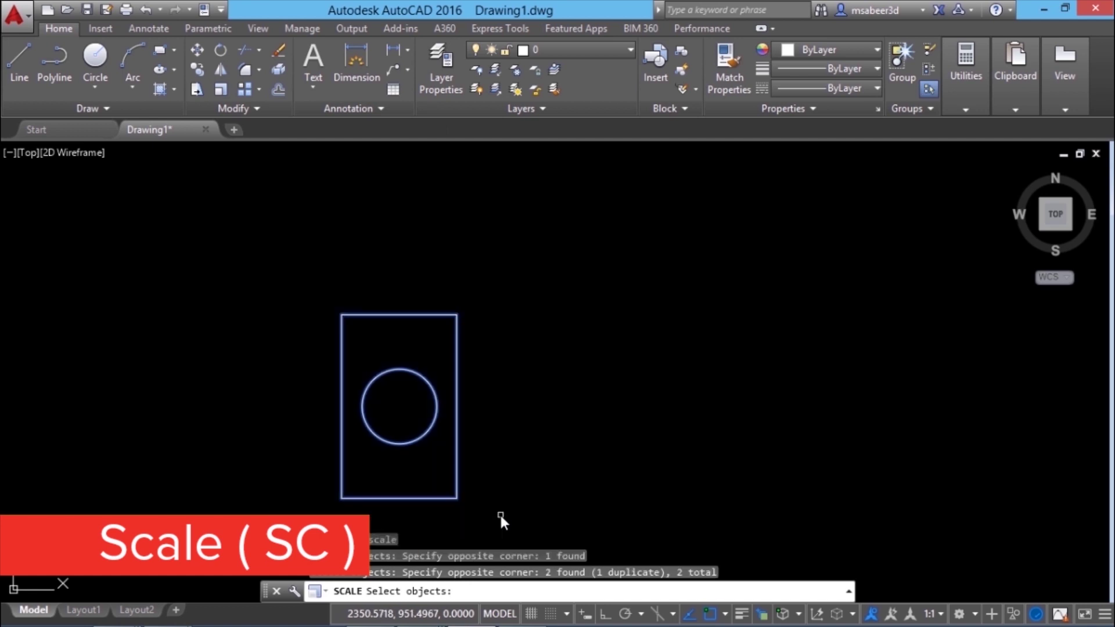
key(Return)
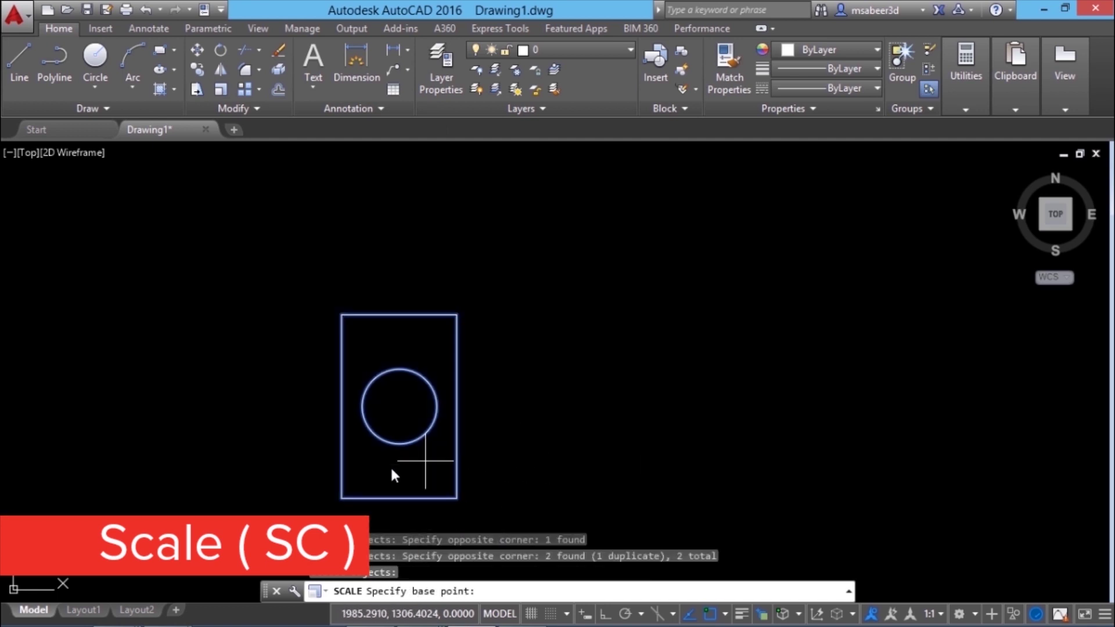
click(346, 498)
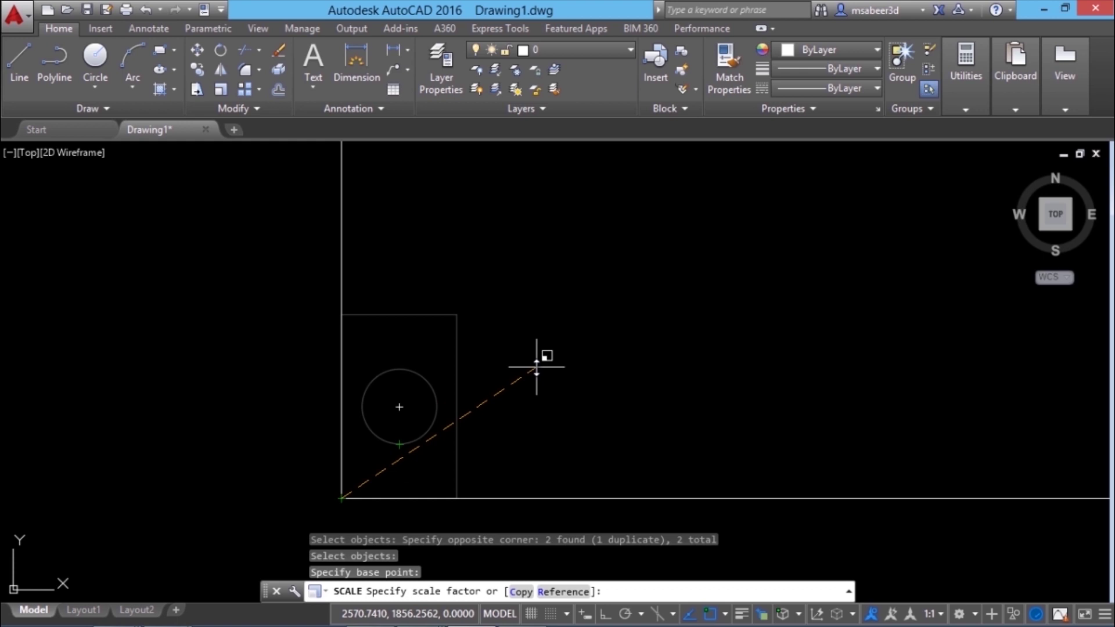
text(2)
key(Return)
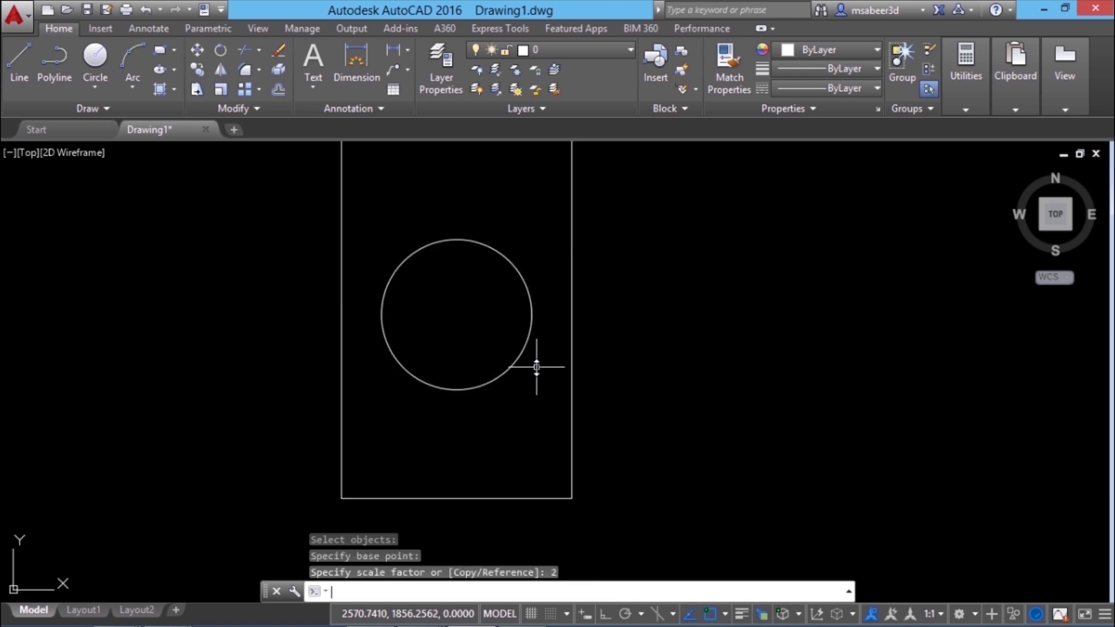
scroll(531, 366, down, 3)
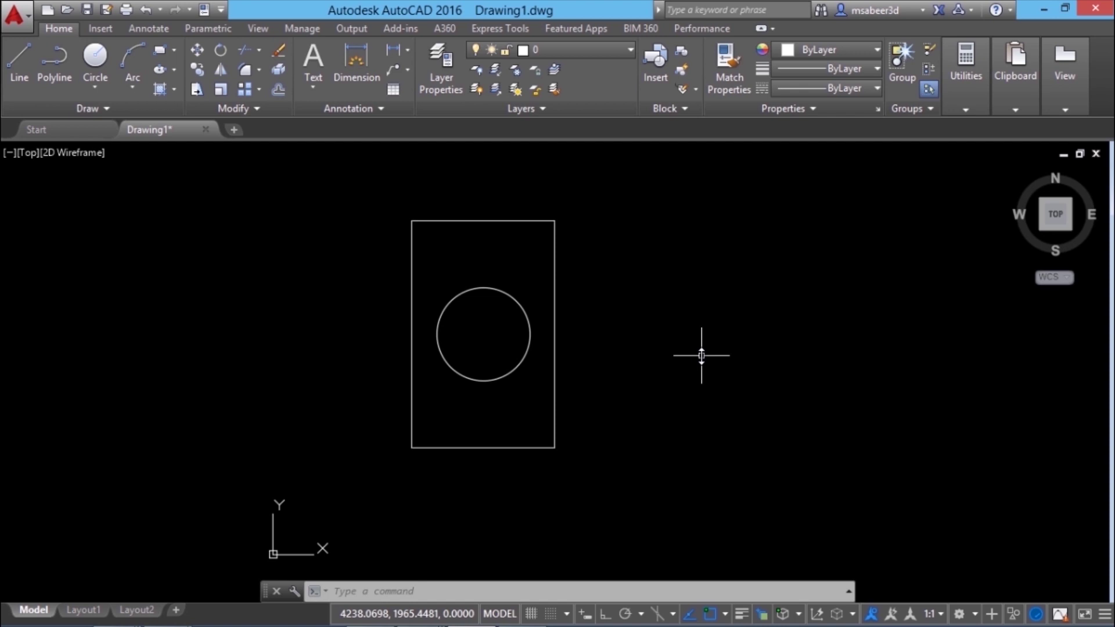
Scale the previous selection of rectangle and circle by a factor of 0.6 from the rectangle's lower-left corner
click(215, 87)
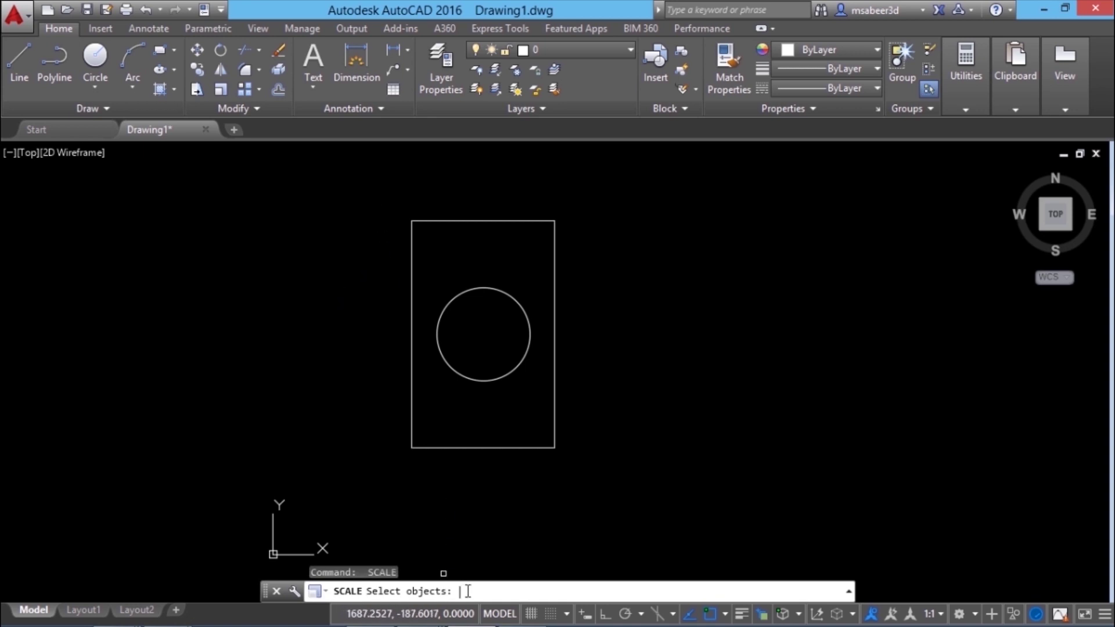
text(all)
key(Return)
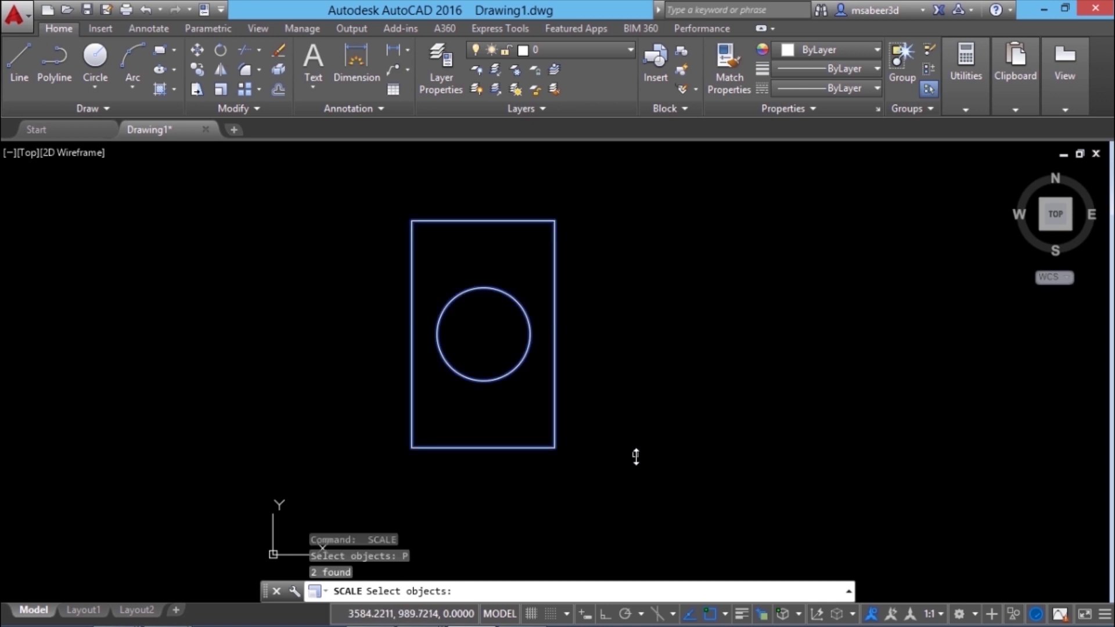
key(Return)
click(419, 453)
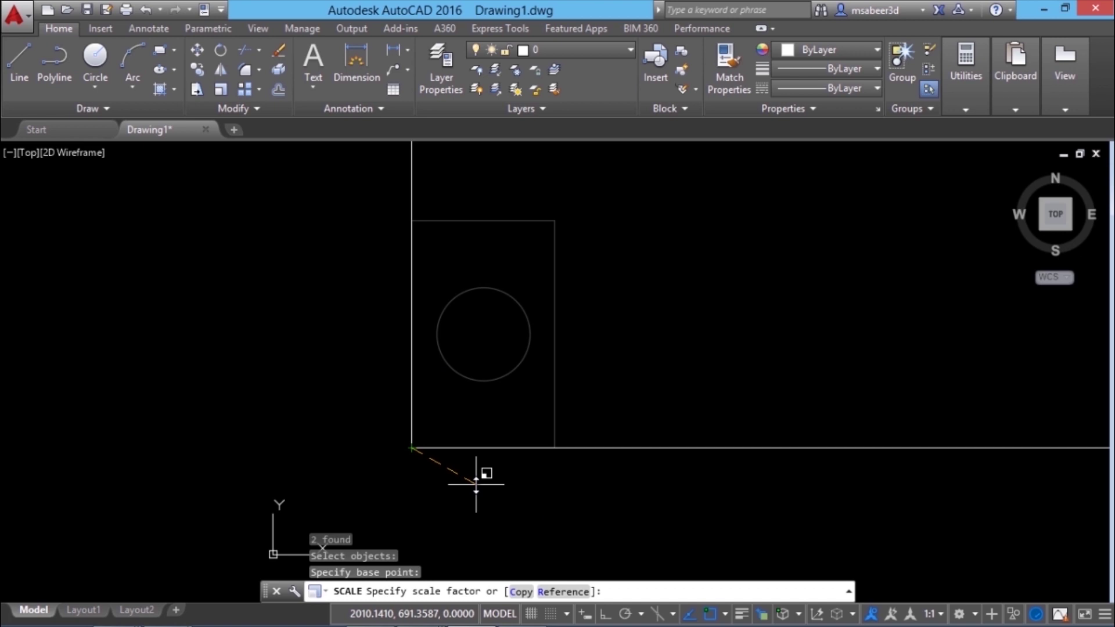
text(0.6)
key(Return)
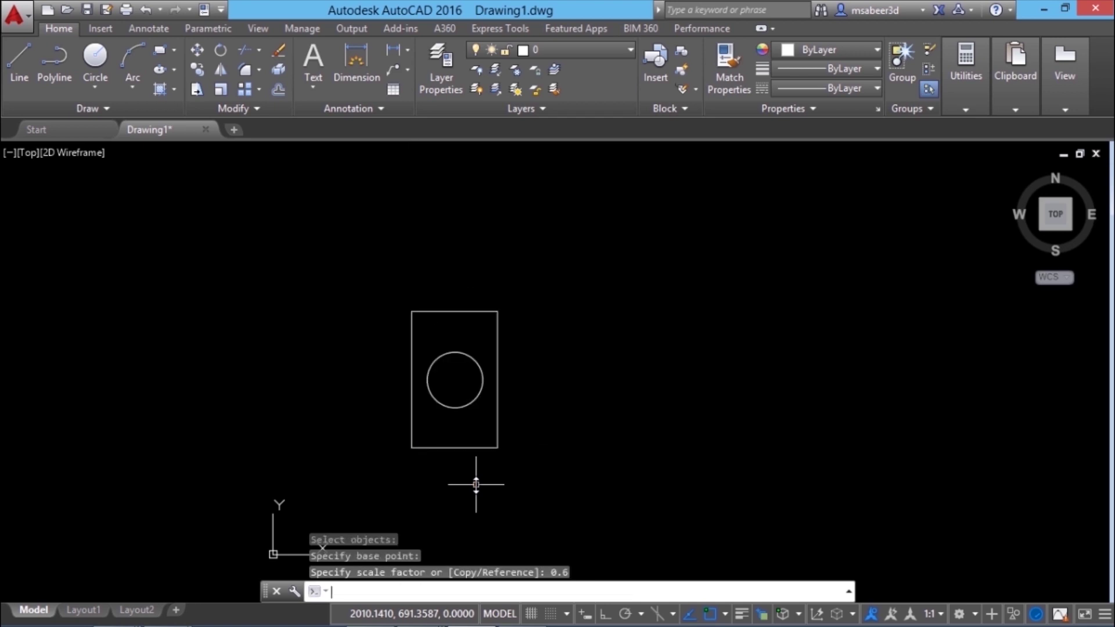
key(Return)
key(Escape)
key(Escape)
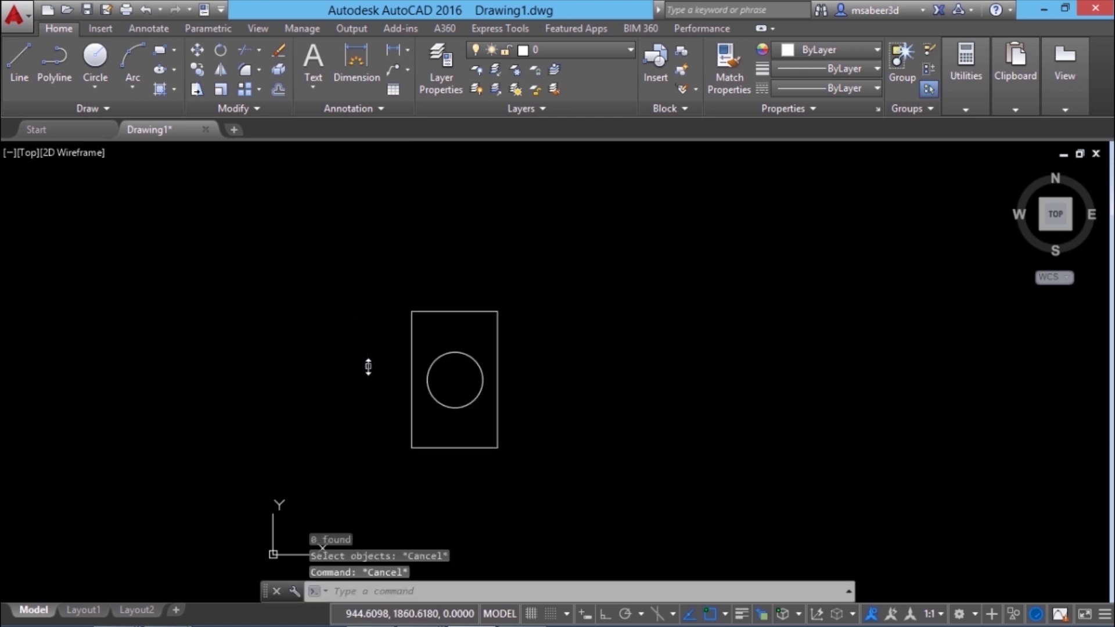
Scale the previously selected rectangle and circle by a factor of 1.6 about the circle's centre
key(Return)
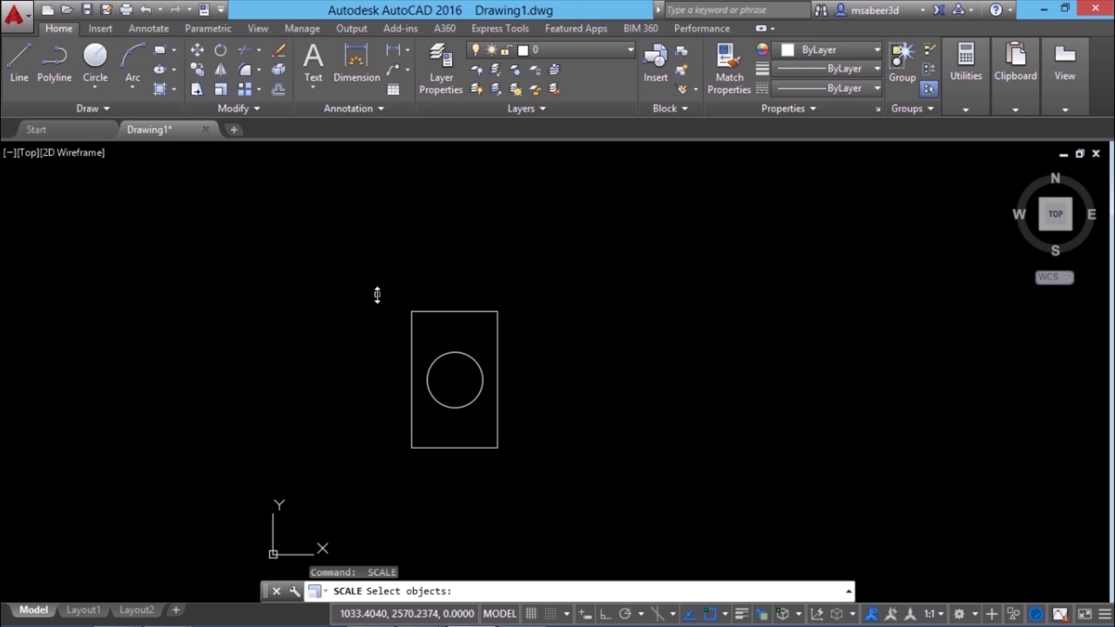
text(P)
key(Return)
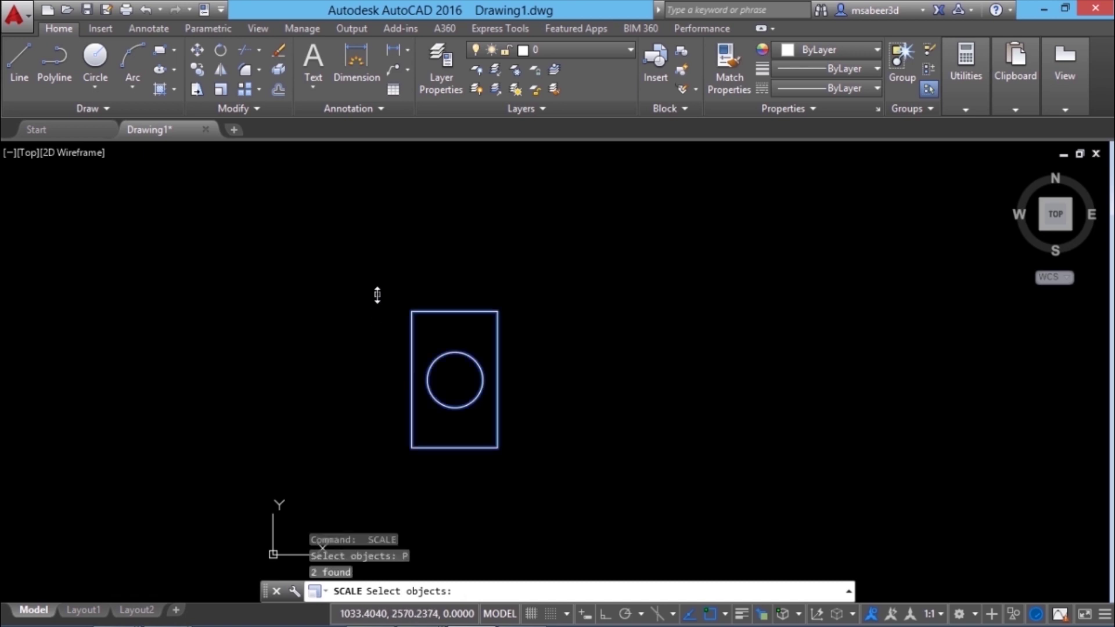
key(Return)
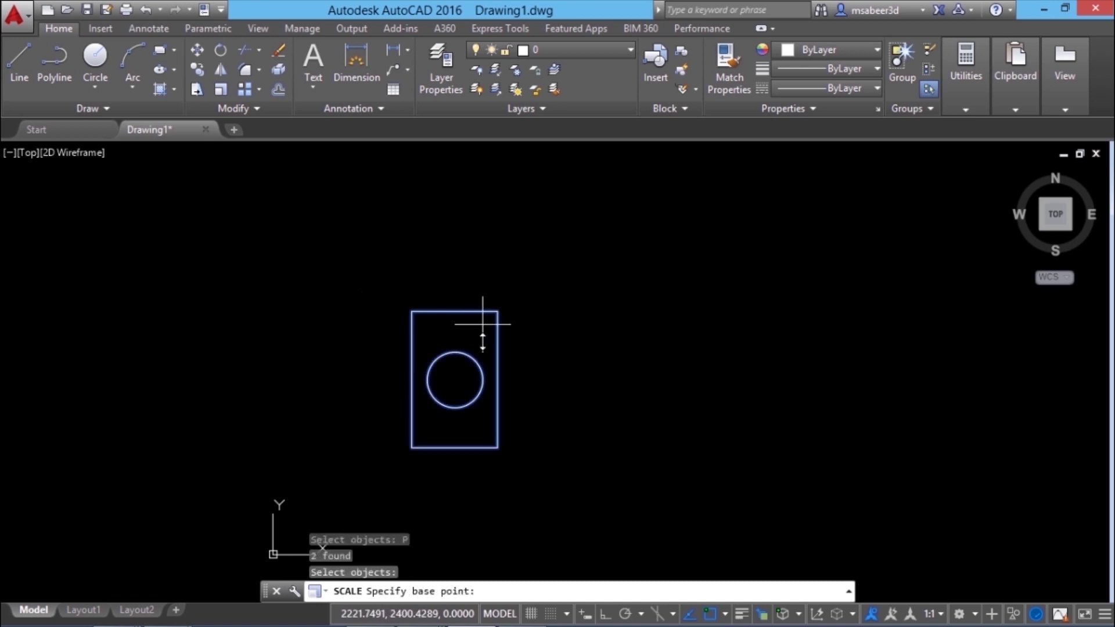
click(455, 381)
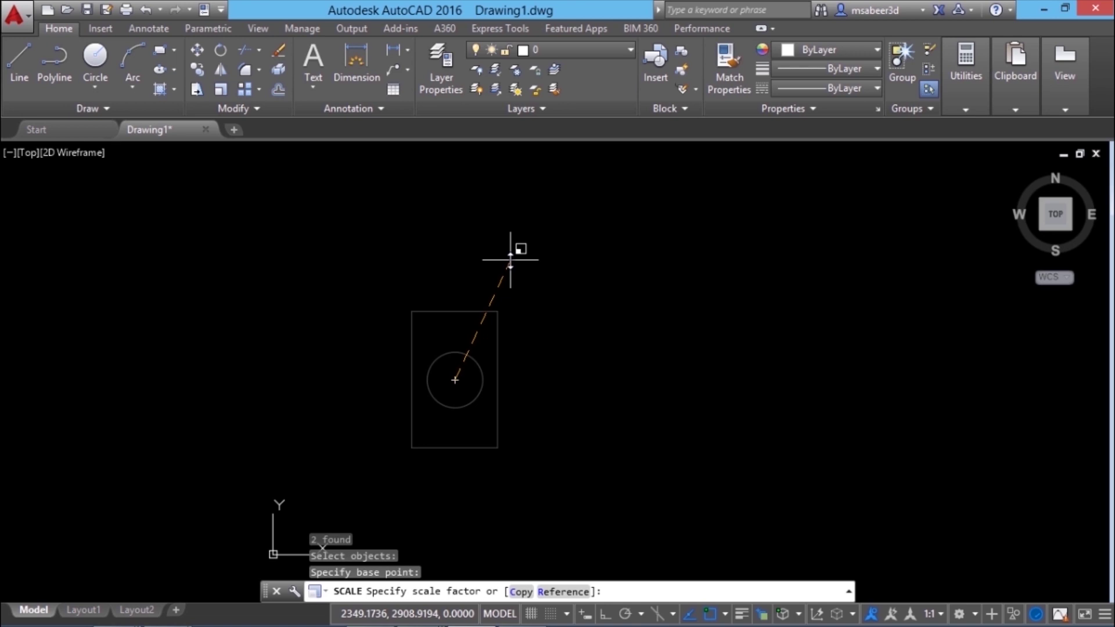
text(1.6)
key(Return)
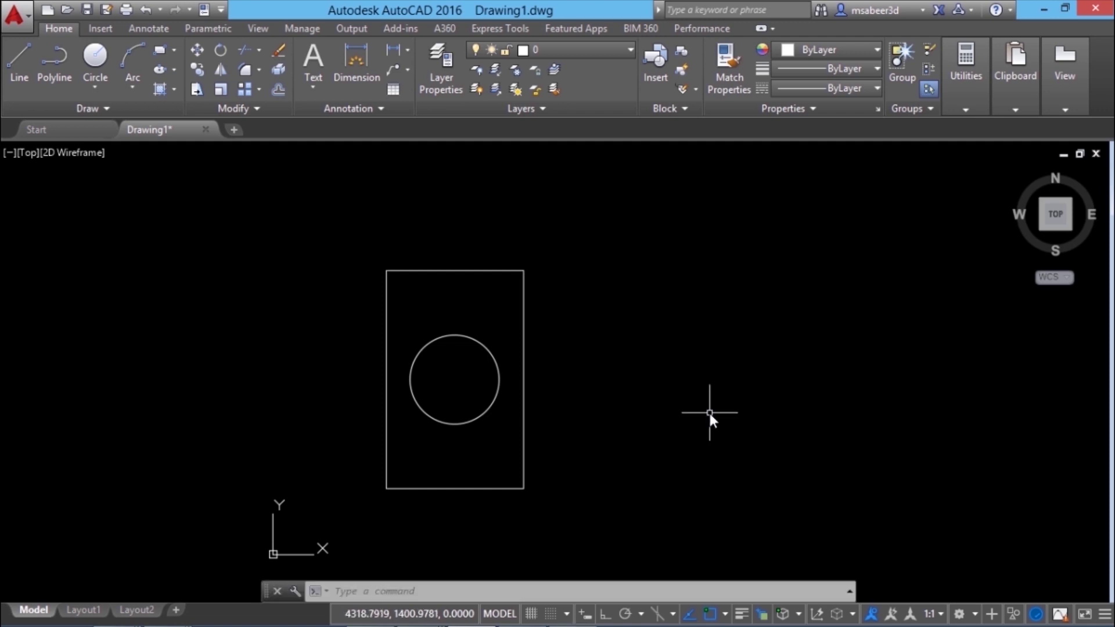
Scale a copy of the rectangle and circle by 1.5 from the rectangle's lower-left corner, using the Copy option
text(scale)
key(Return)
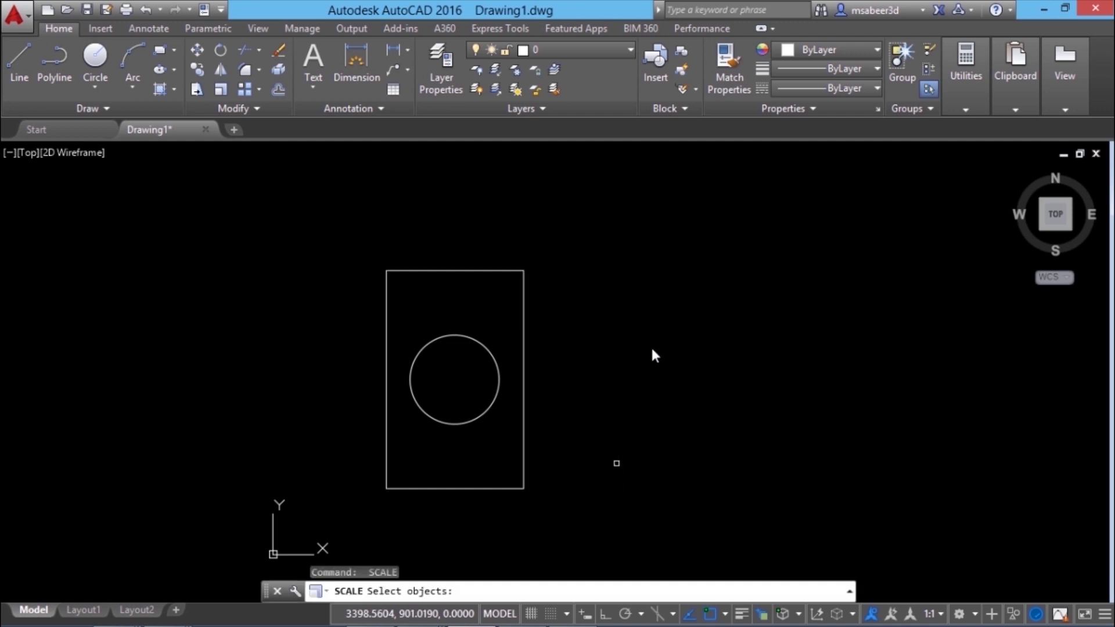
click(329, 245)
click(563, 527)
key(Return)
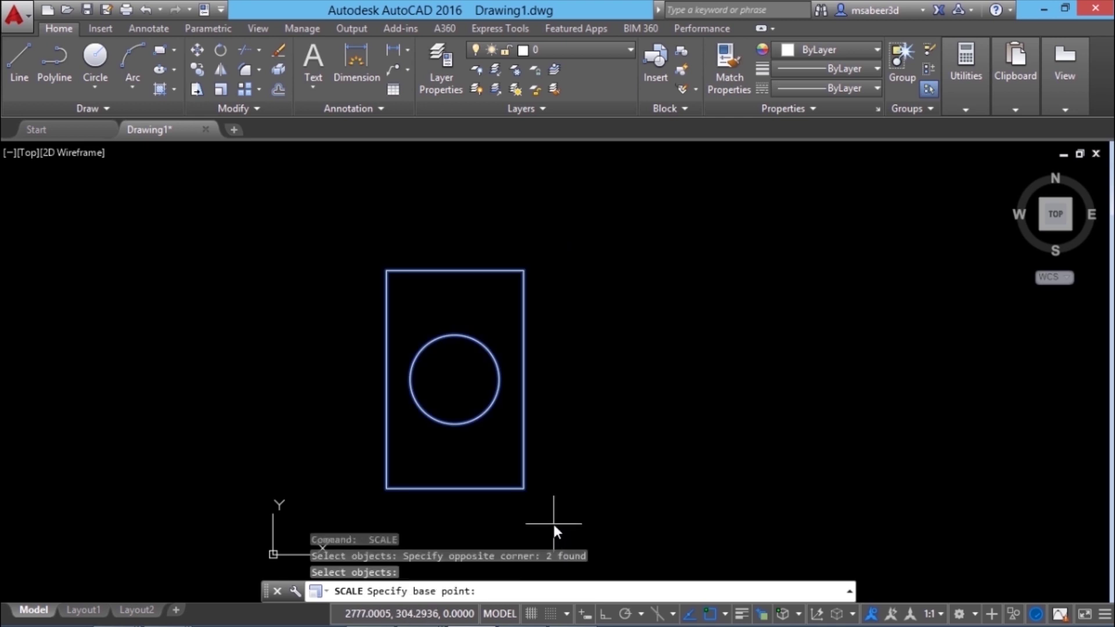
click(386, 490)
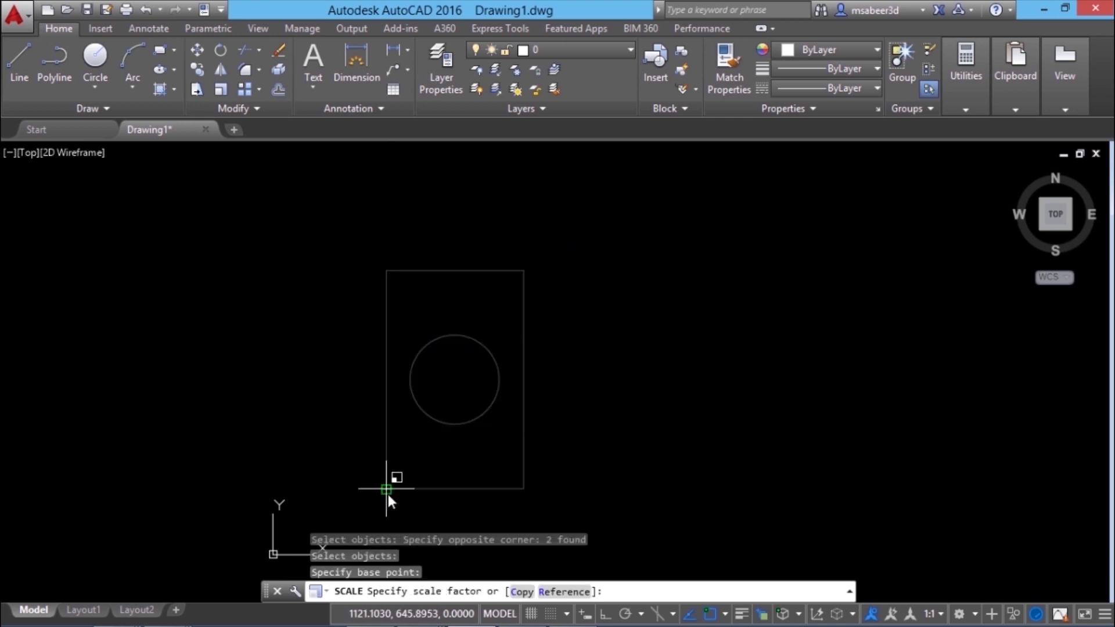
click(520, 592)
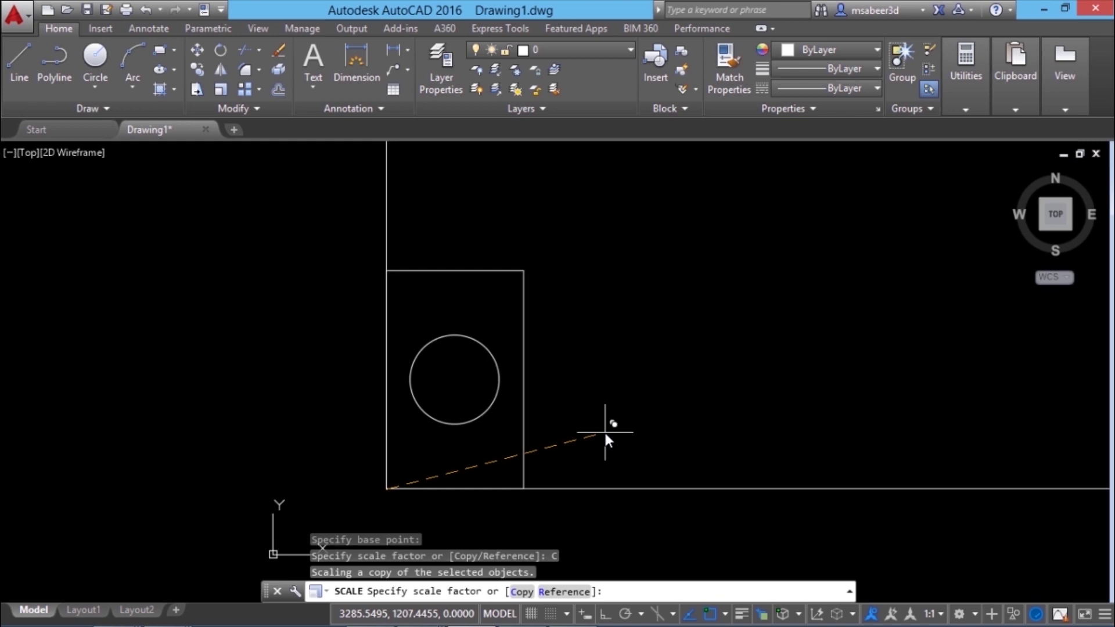
text(1.5)
key(Return)
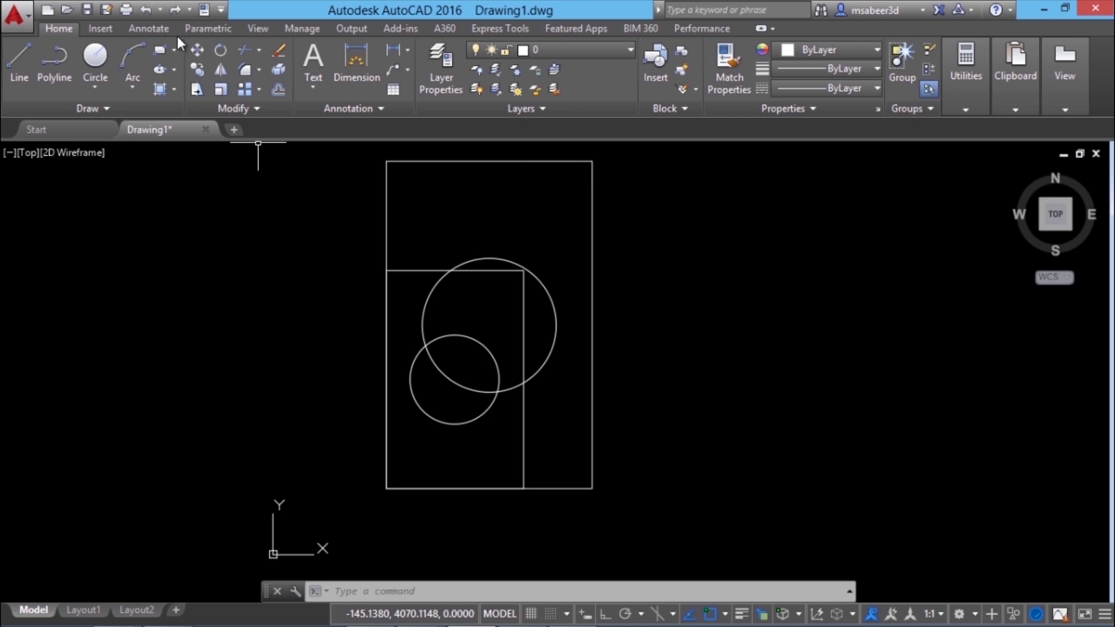
Undo the scaled copy of the rectangle and circle, leaving no command active
click(146, 10)
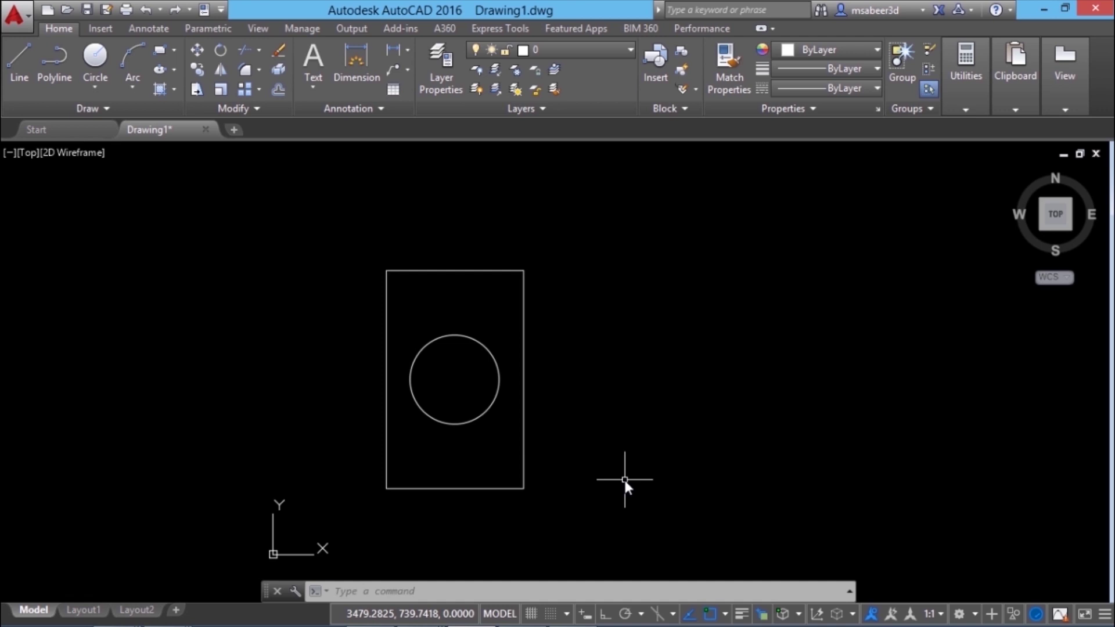
key(Escape)
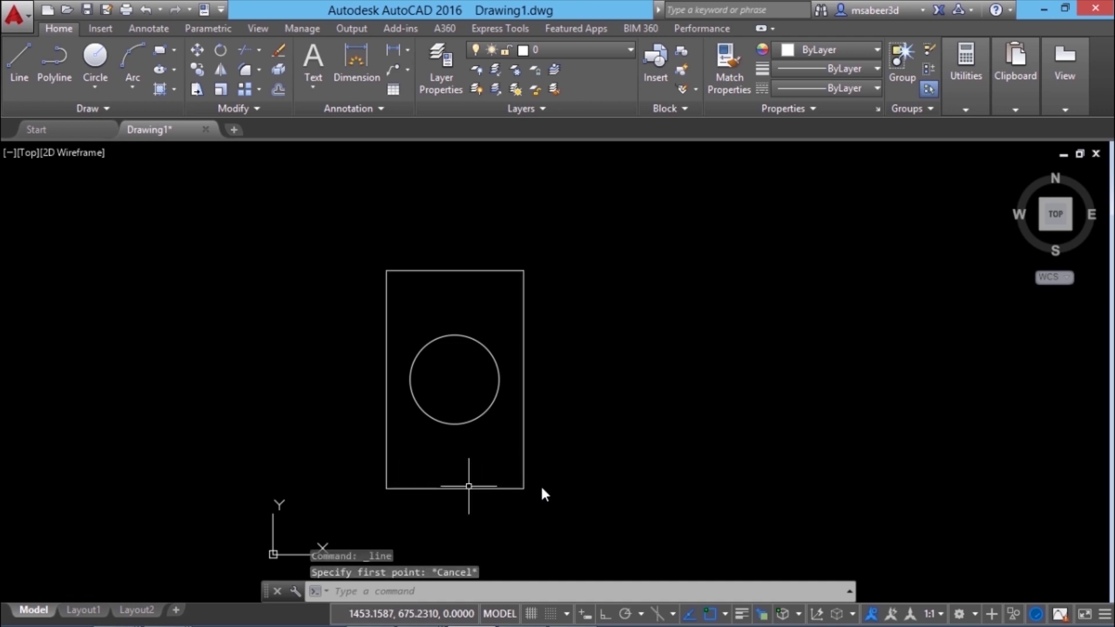
click(801, 378)
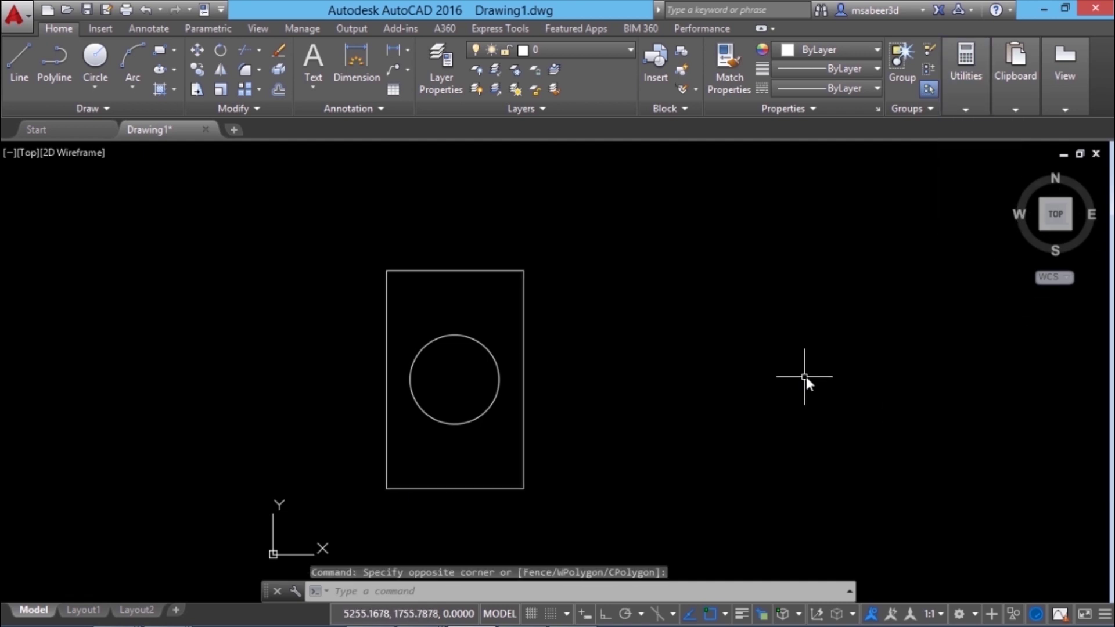
Measure the length of the rectangle's bottom edge from its left corner to its right corner
click(970, 102)
click(966, 165)
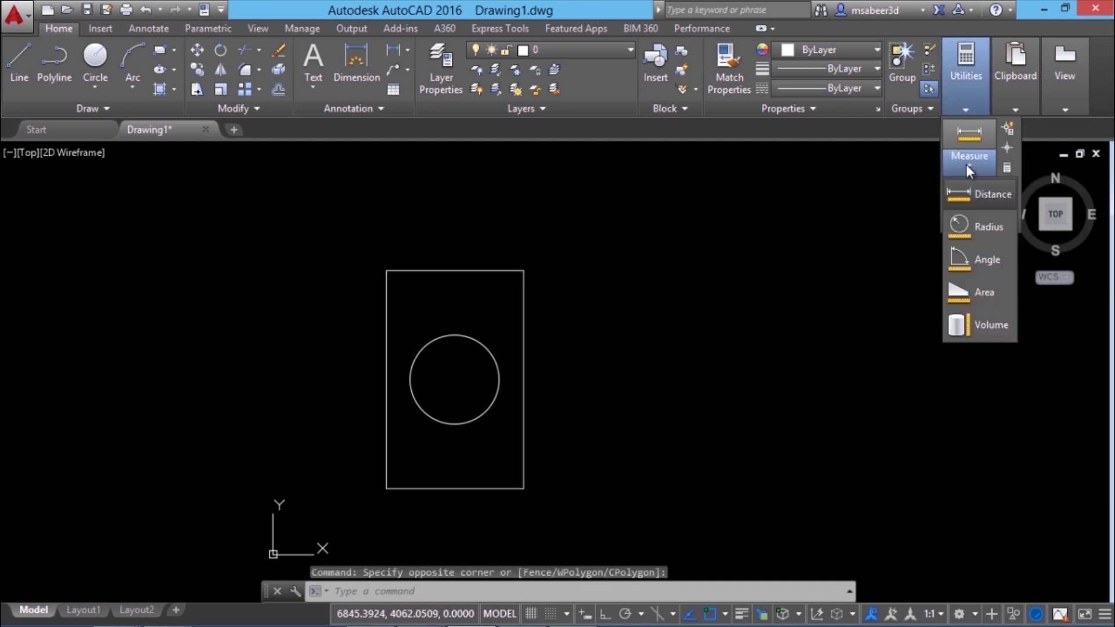
click(973, 197)
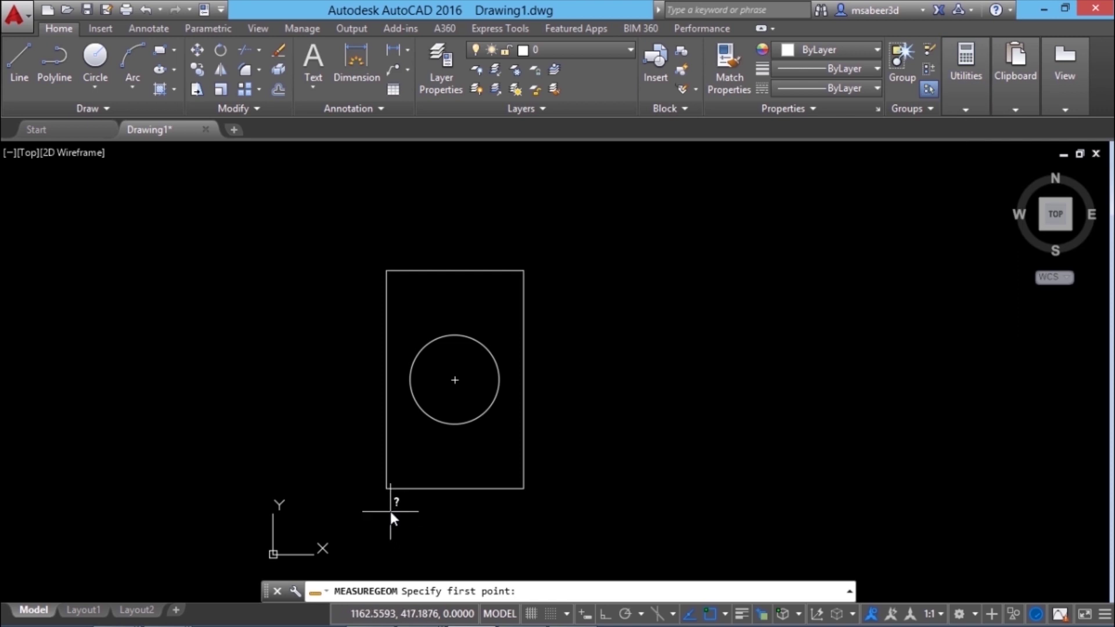
click(387, 489)
click(523, 489)
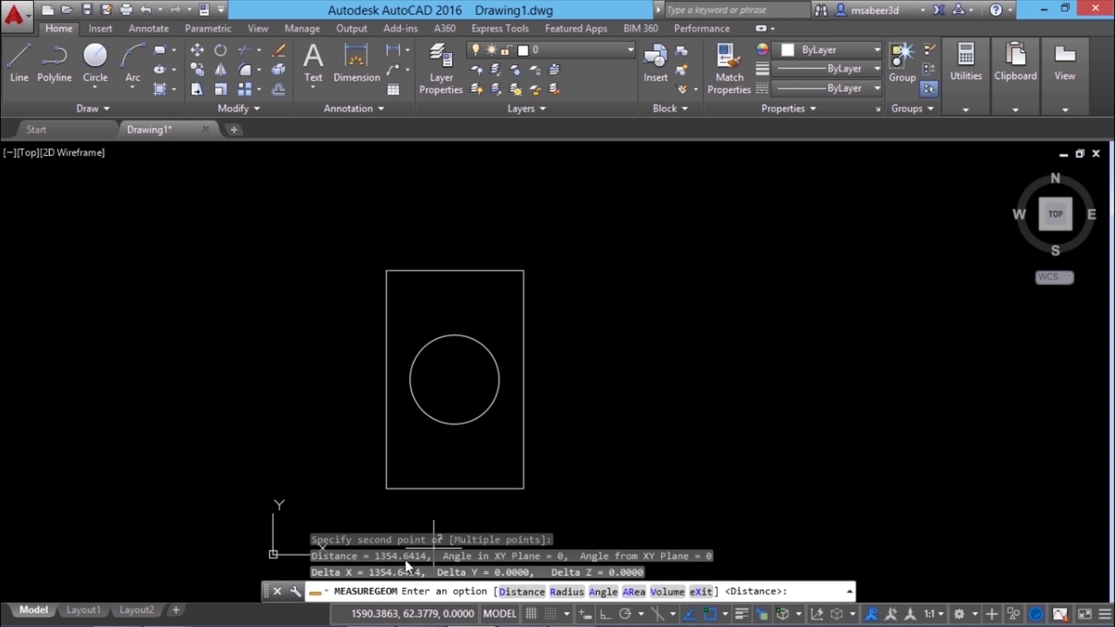
Draw a horizontal line 3000 units long from the rectangle's lower-left corner towards the right, with Ortho on
key(Return)
key(Escape)
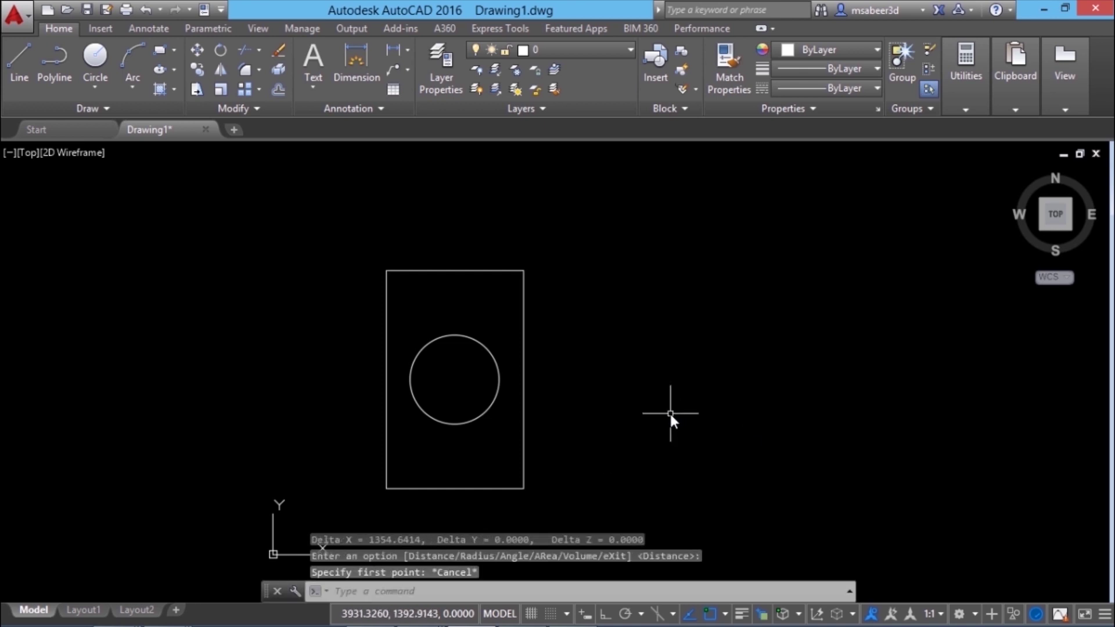
click(20, 64)
click(393, 489)
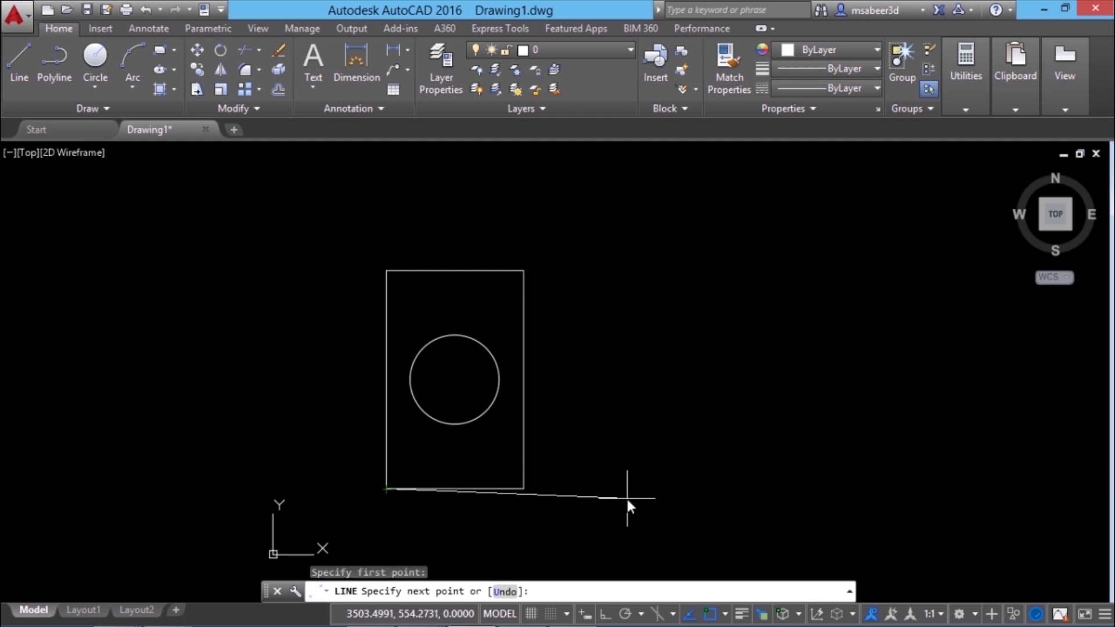
click(605, 613)
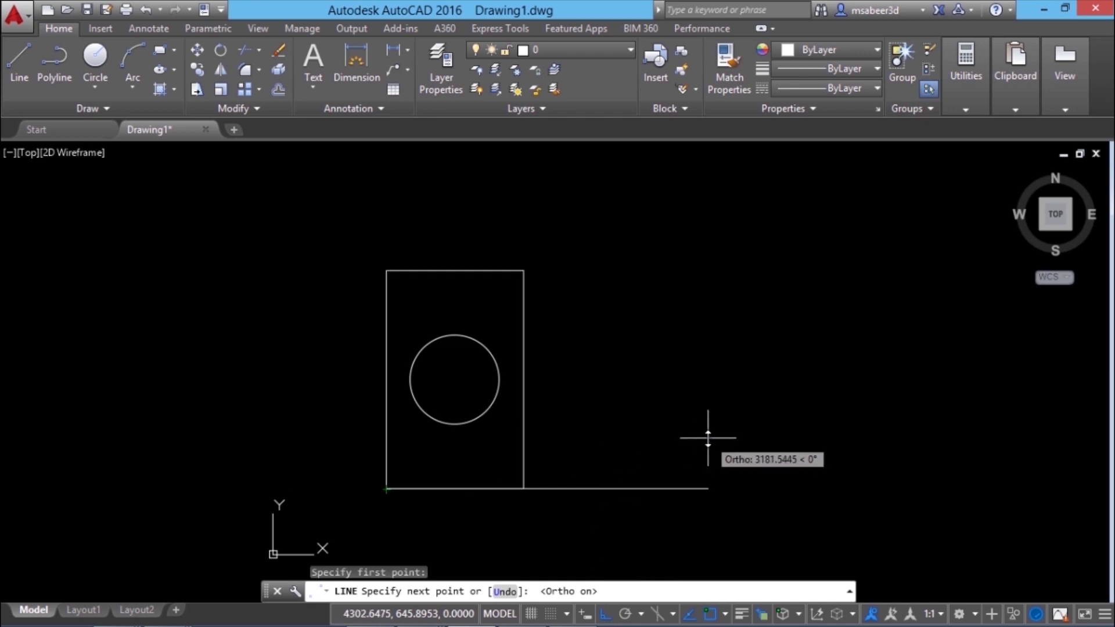
text(3000)
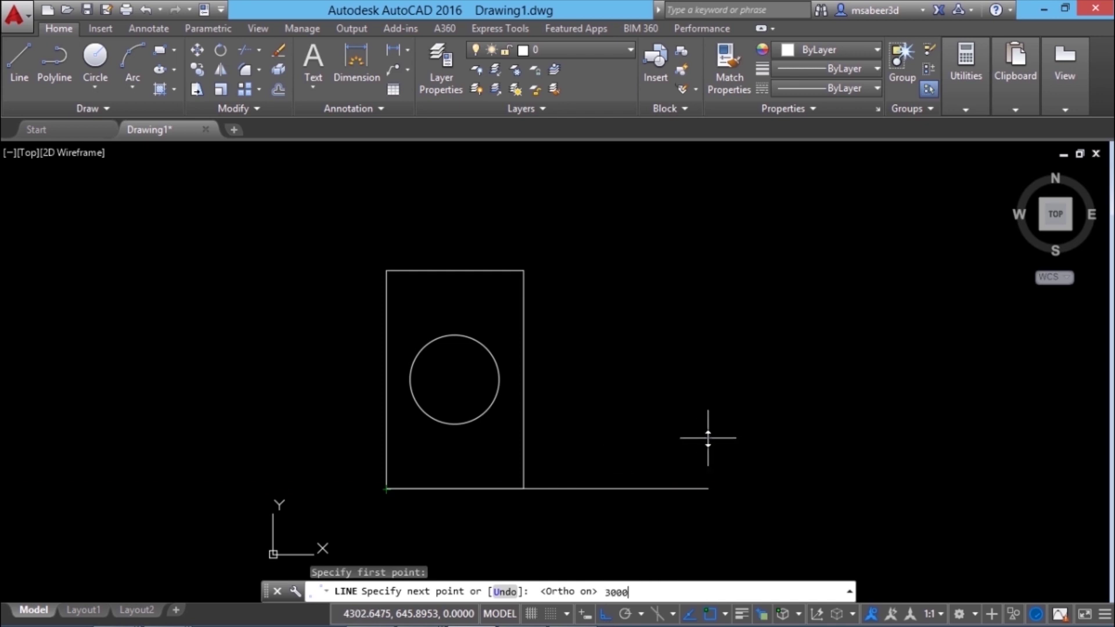
key(Return)
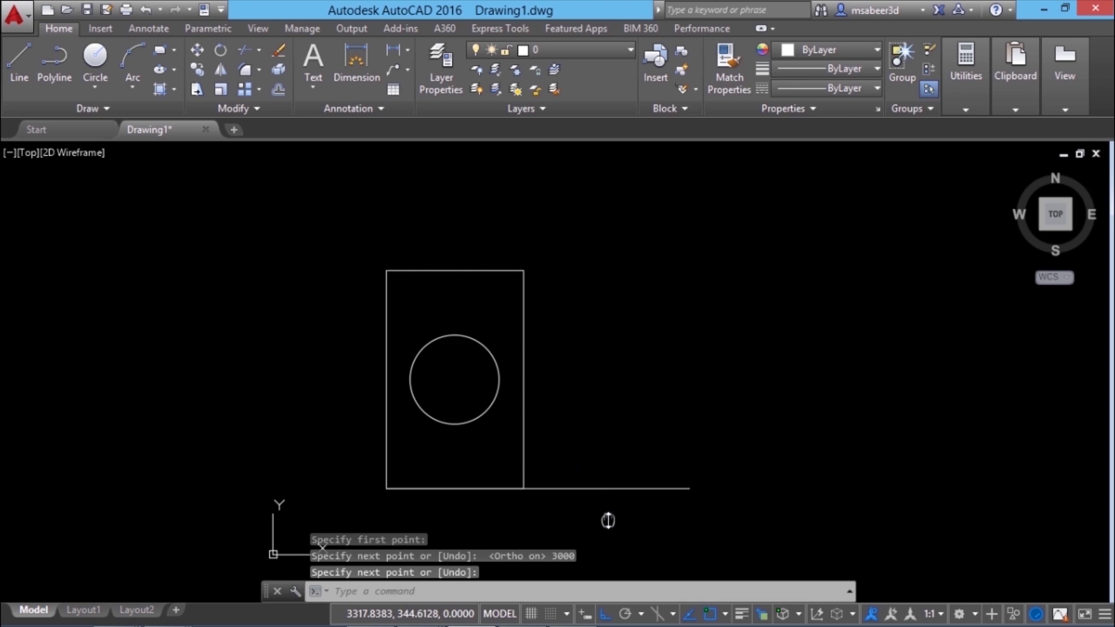
Scale the rectangle and circle from the lower-left corner using the Reference option, matching the bottom edge to the 3000-unit line's right endpoint
middle_drag(605, 521, 563, 566)
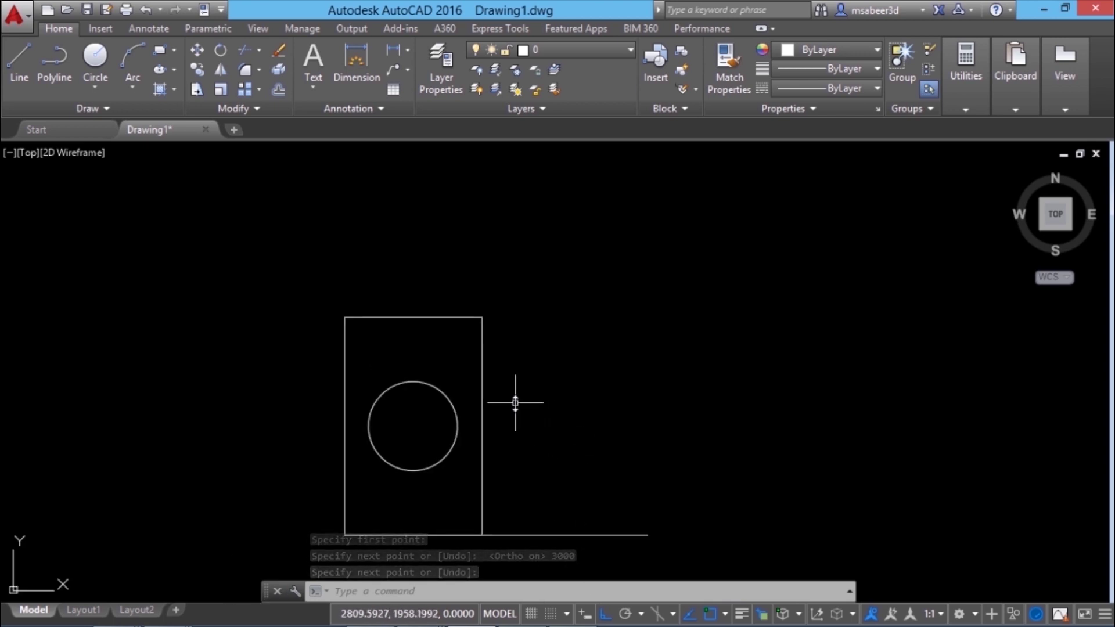
click(220, 89)
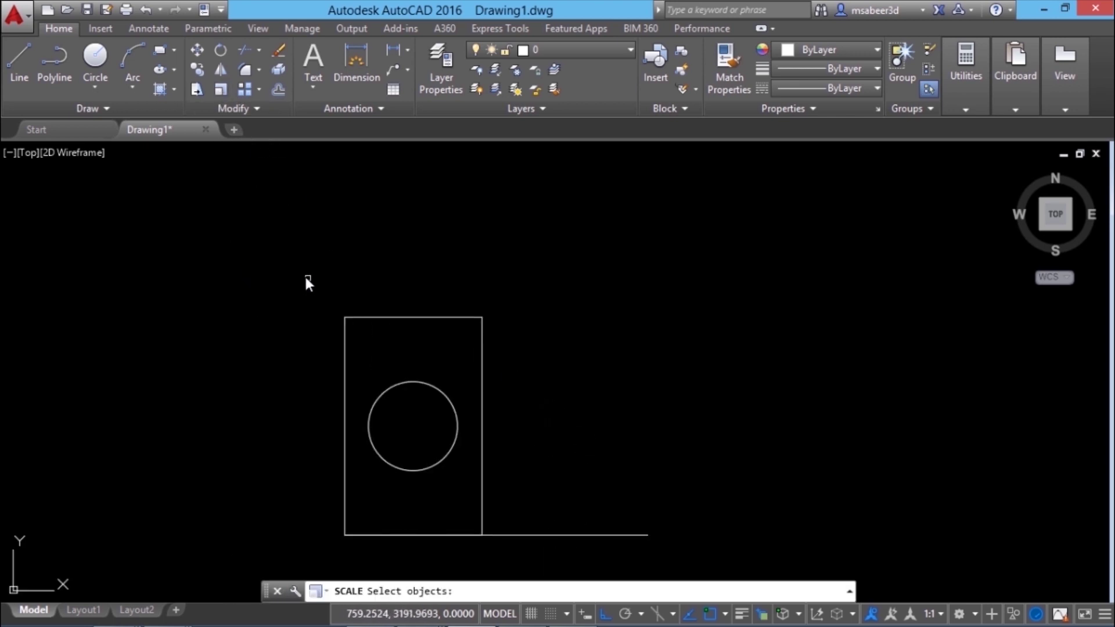
click(294, 258)
click(511, 531)
key(Return)
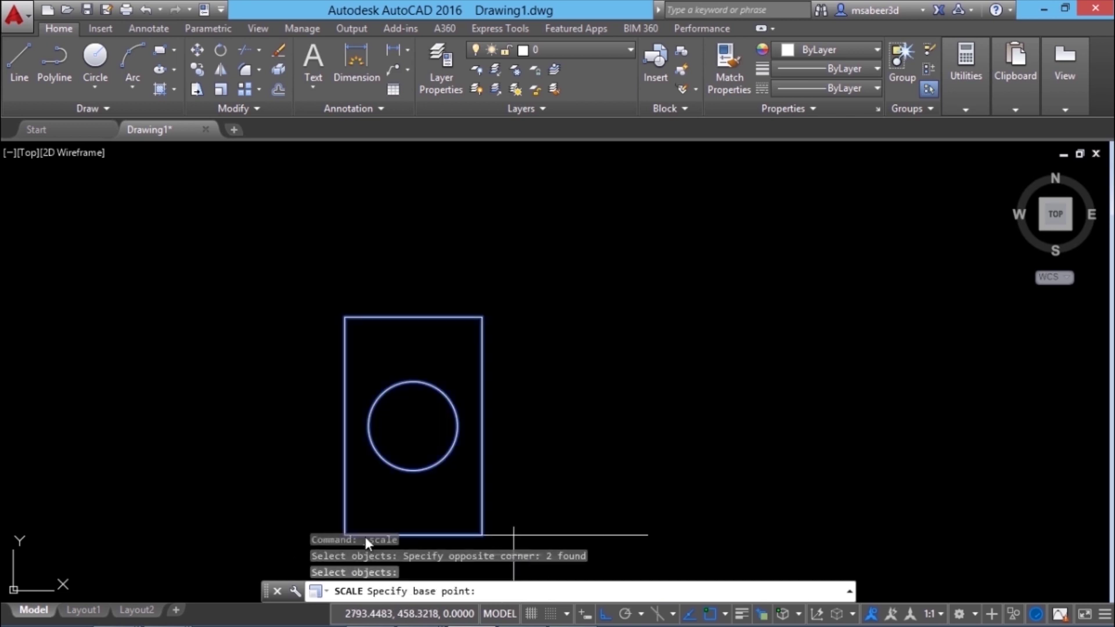
middle_drag(377, 502, 389, 480)
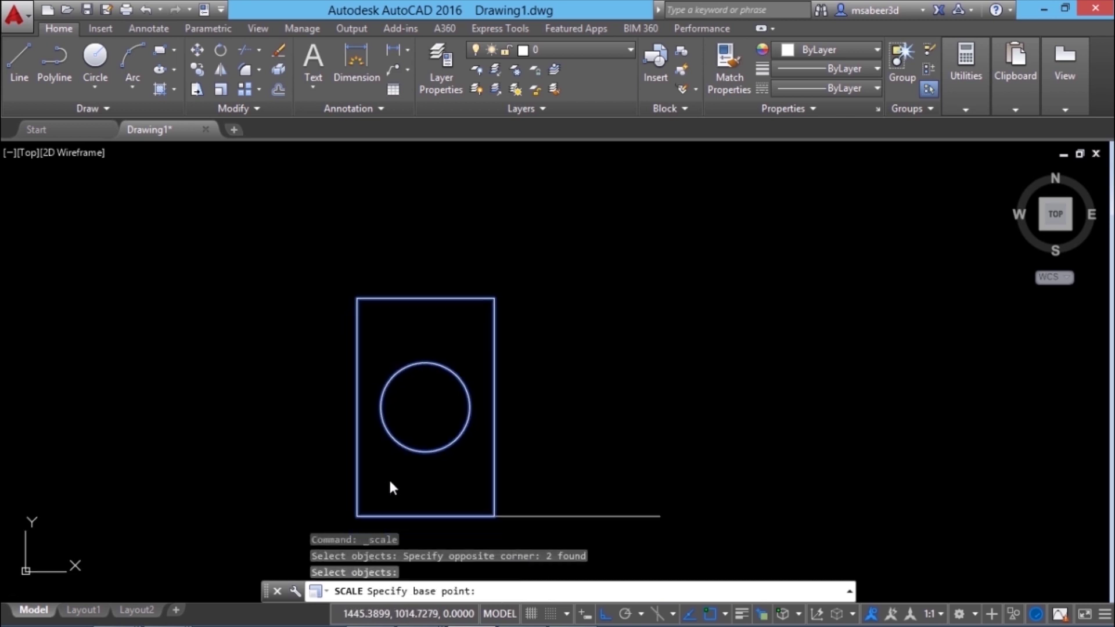
click(360, 514)
click(565, 592)
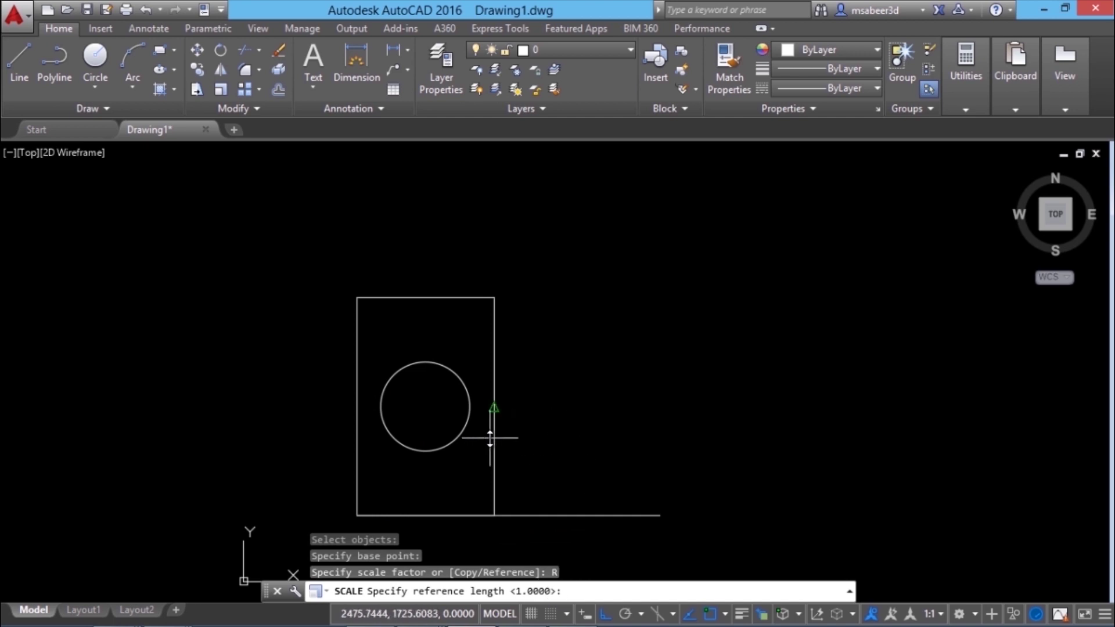
click(354, 514)
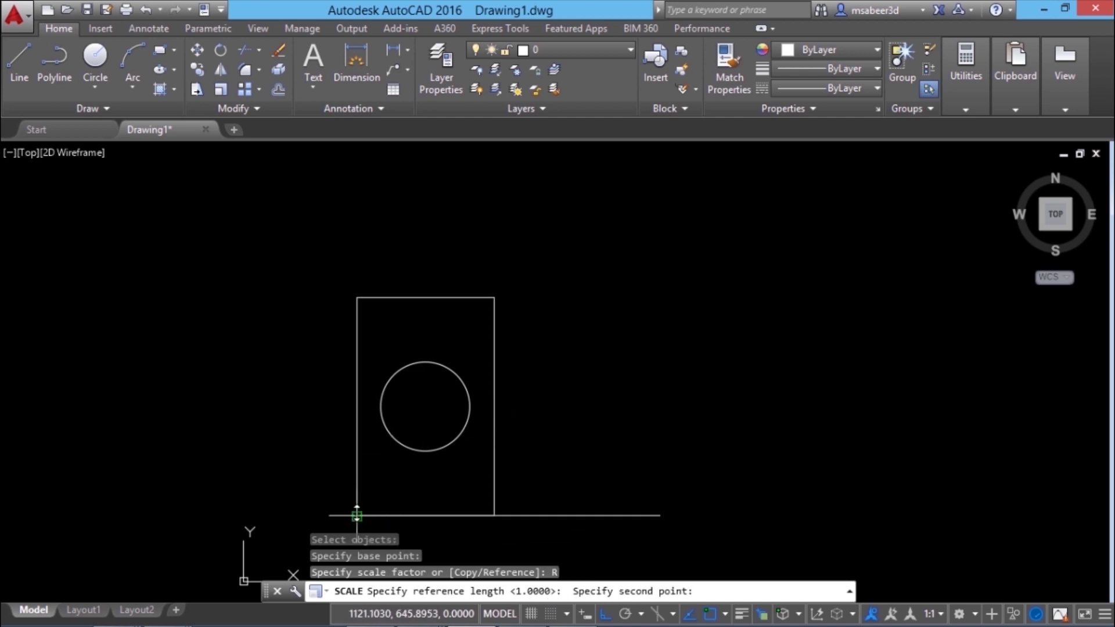
click(495, 516)
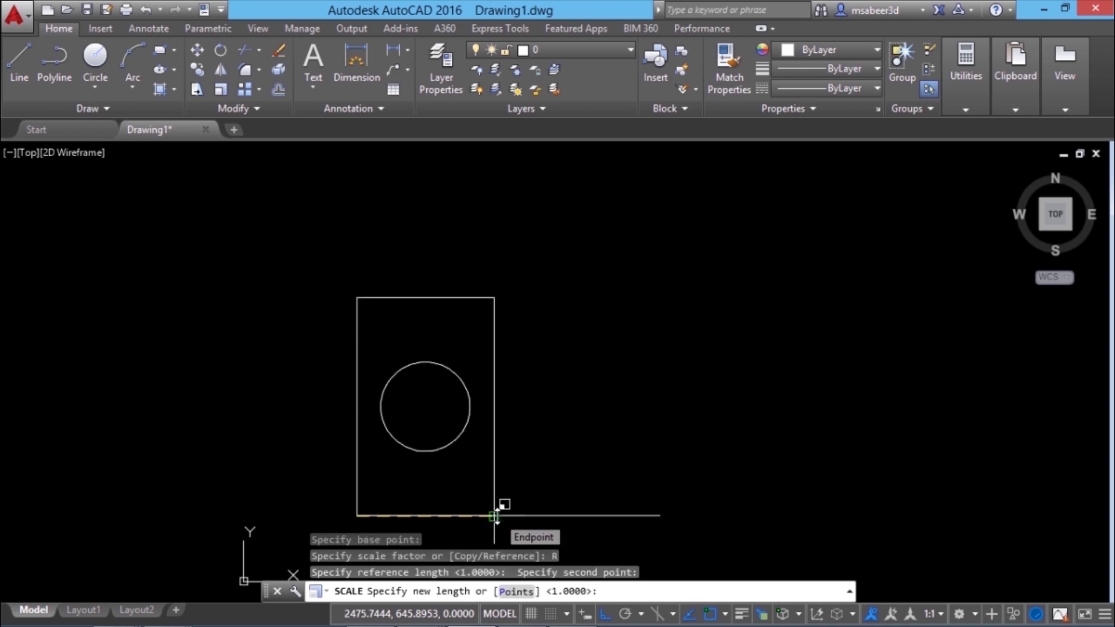
click(658, 514)
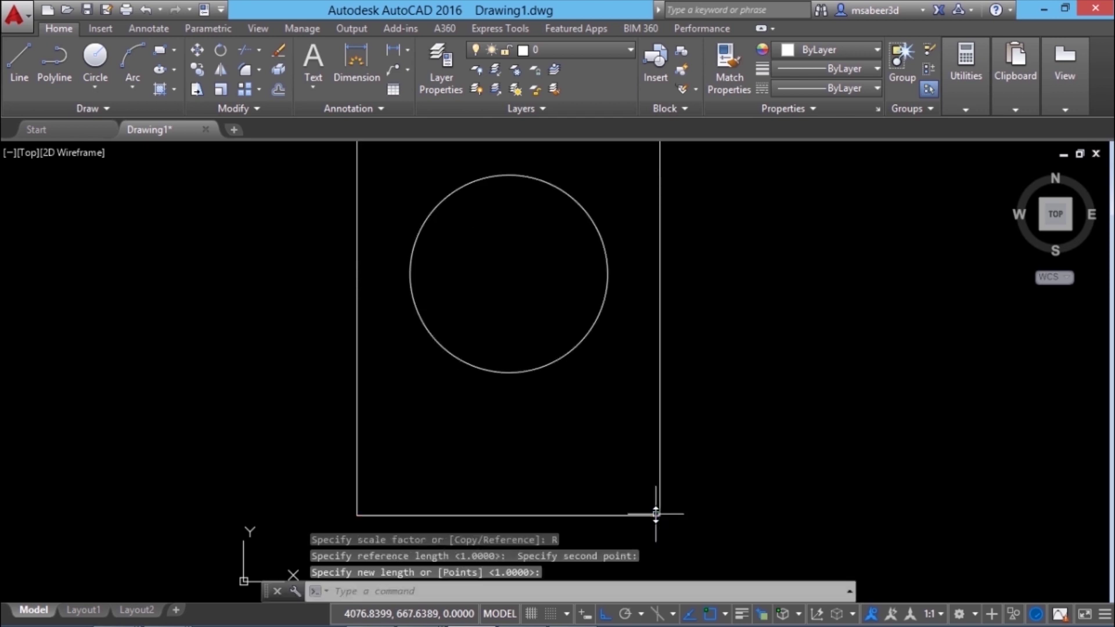
Measure the length of the scaled rectangle's bottom edge between its two corners
scroll(558, 406, down, 2)
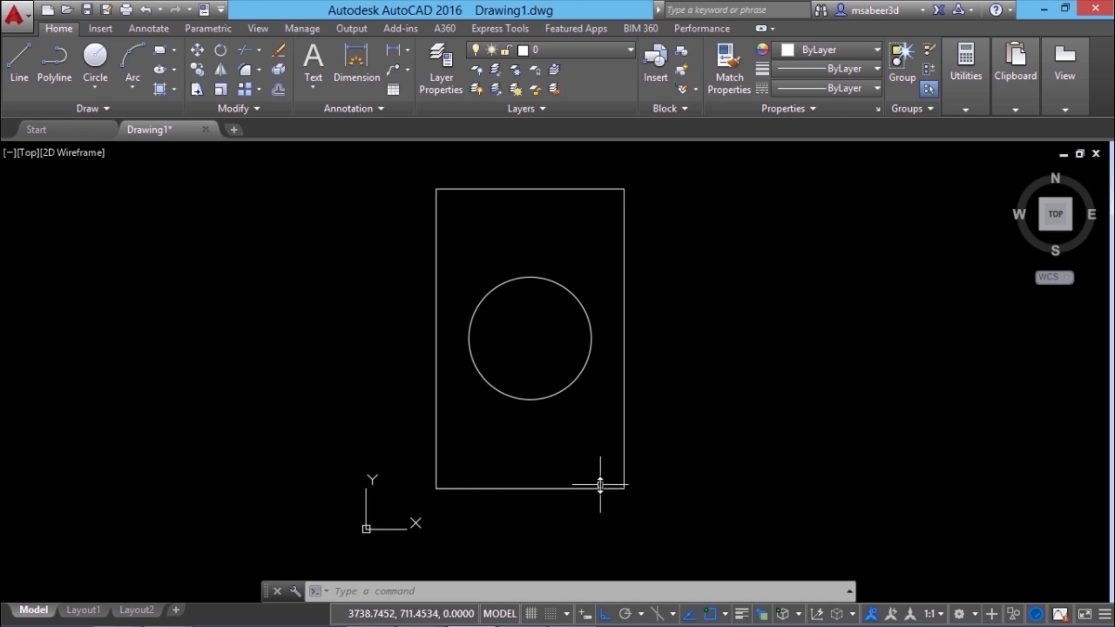
click(964, 109)
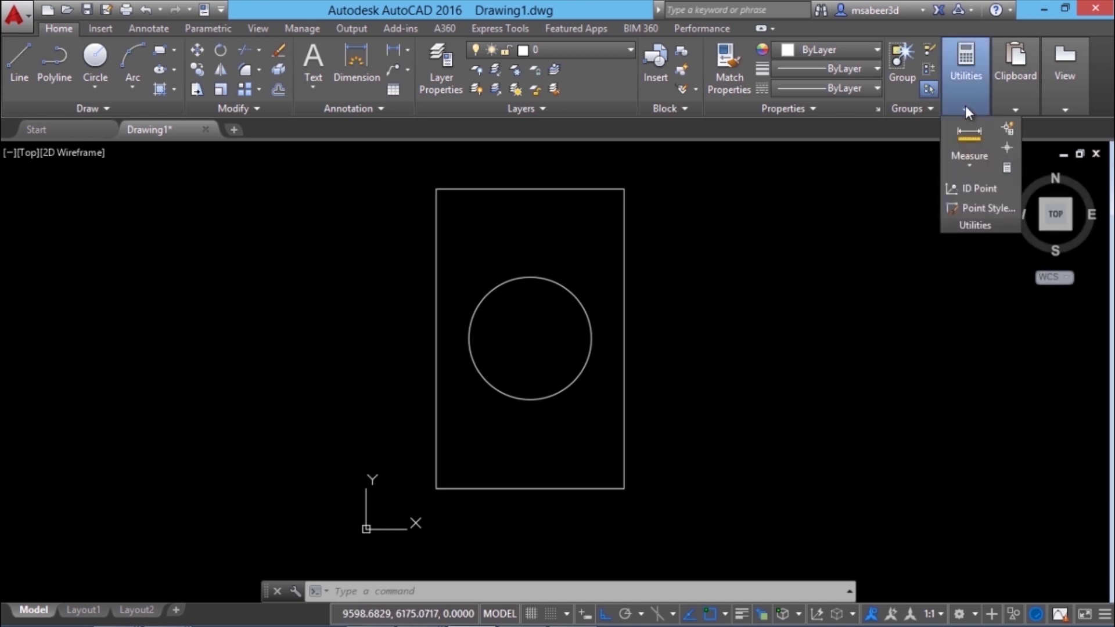
click(968, 164)
click(973, 193)
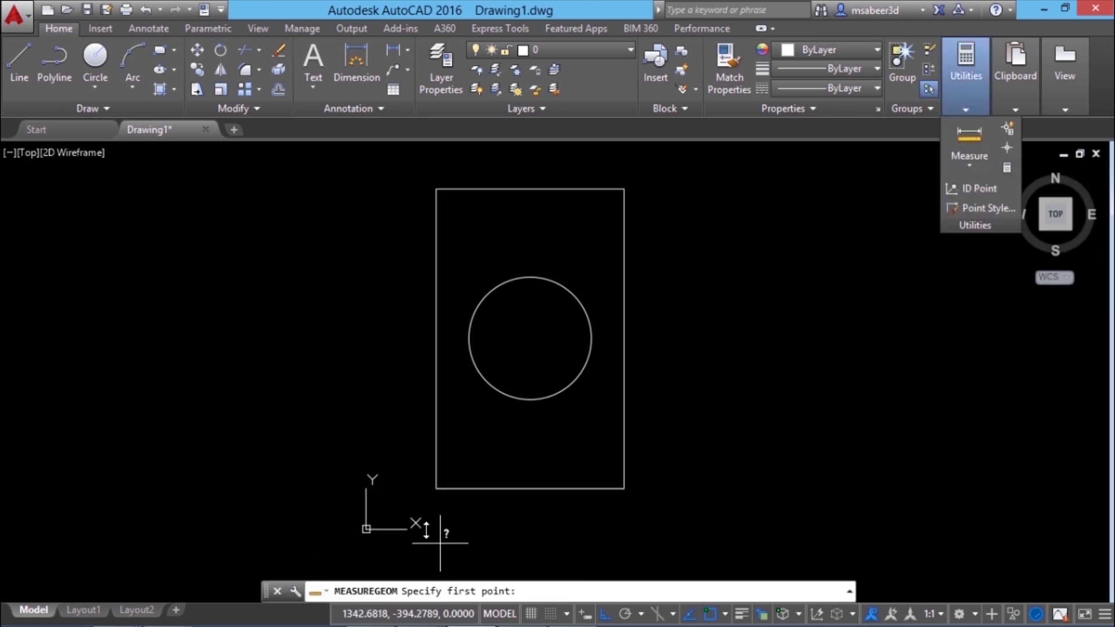
click(437, 488)
click(630, 492)
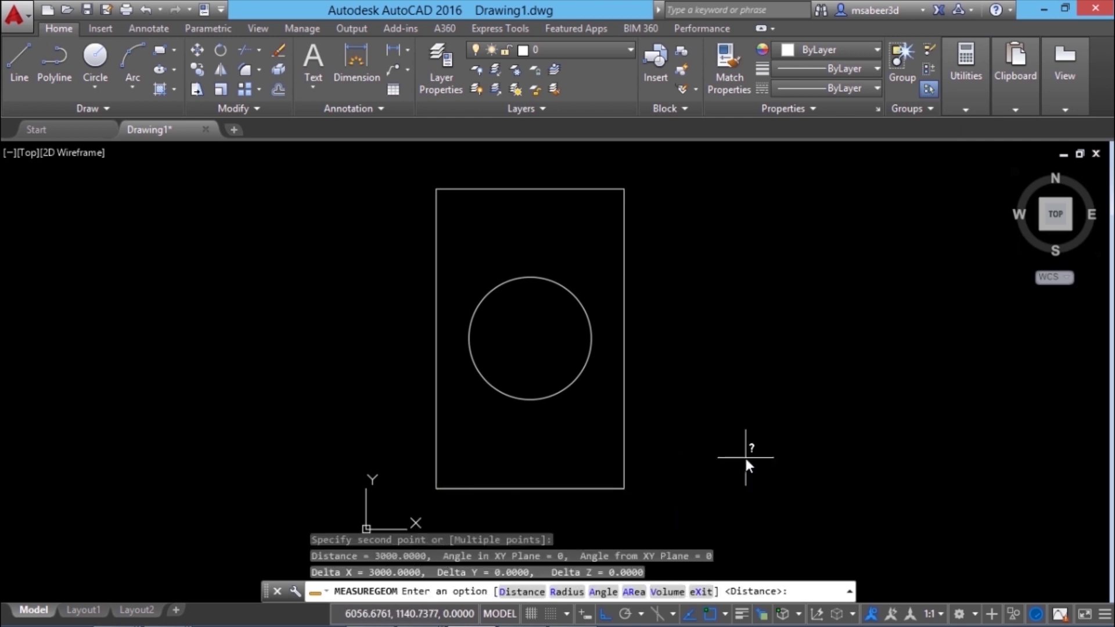
key(Escape)
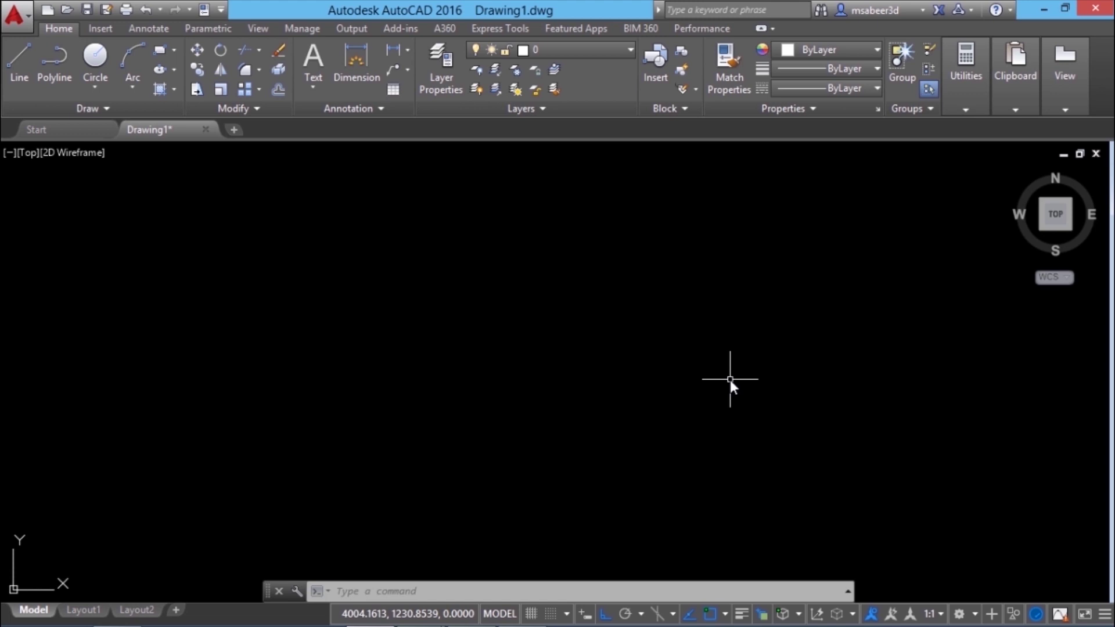
Draw a single vertical line downward in the empty drawing area
click(26, 78)
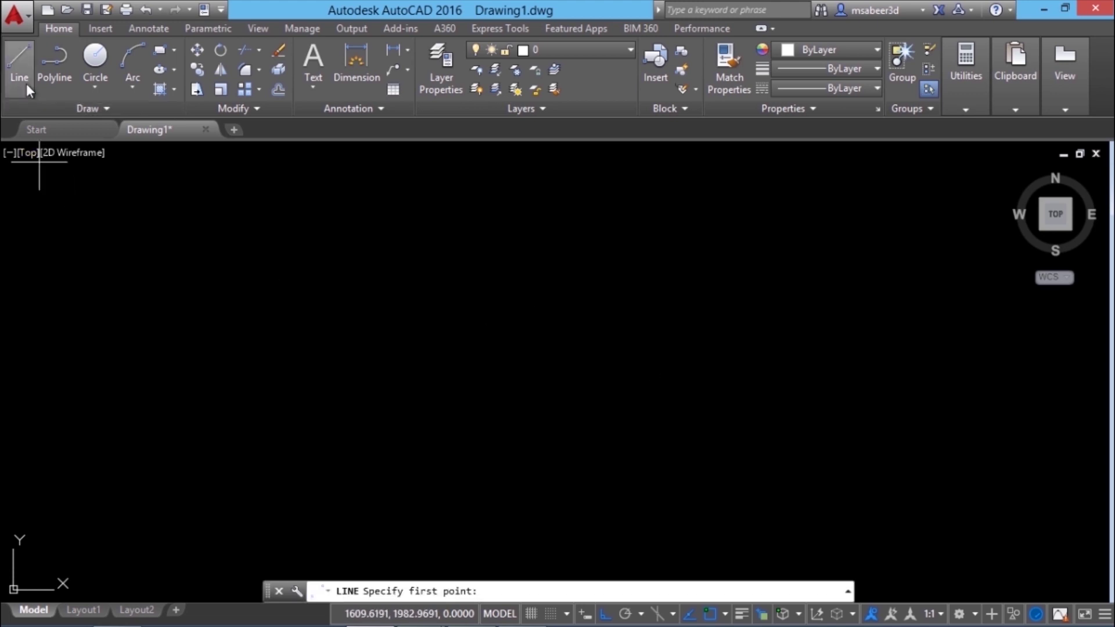
click(652, 250)
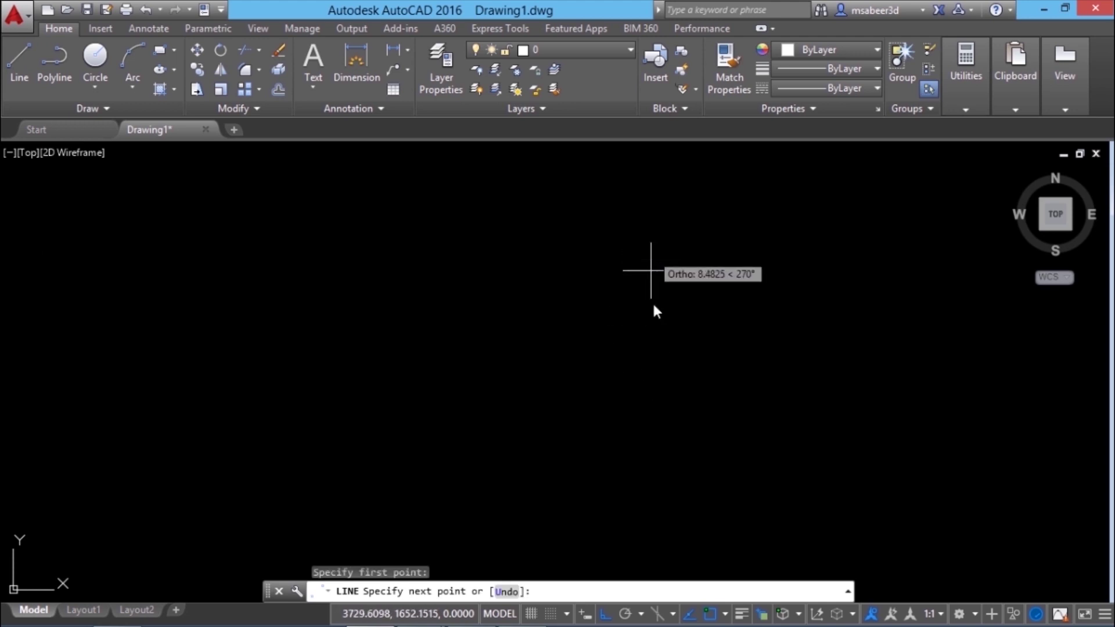
click(651, 462)
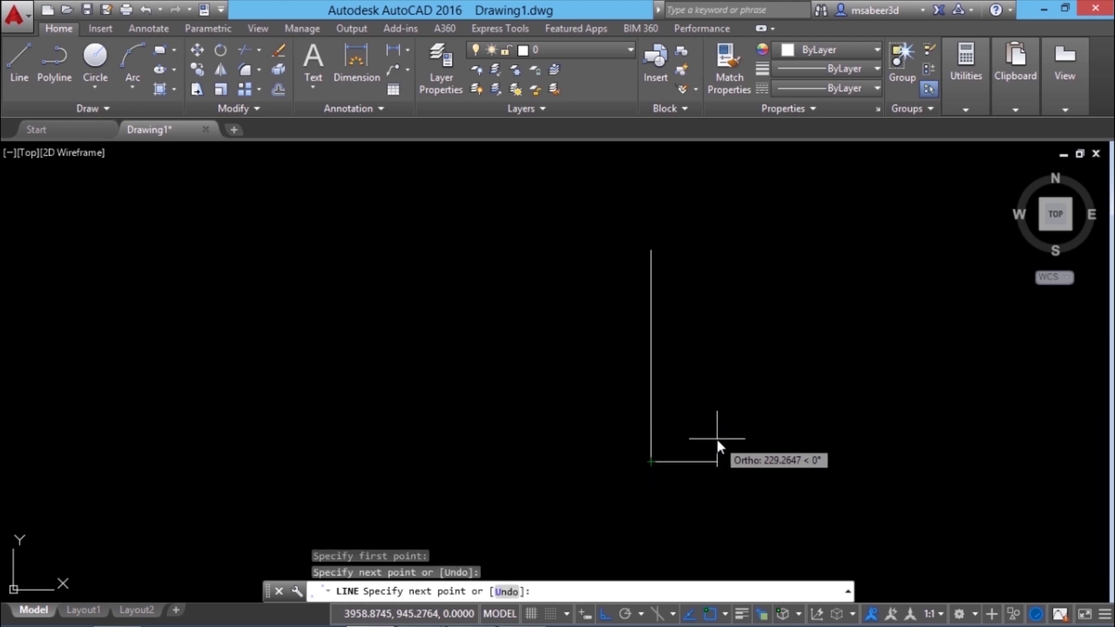
key(Return)
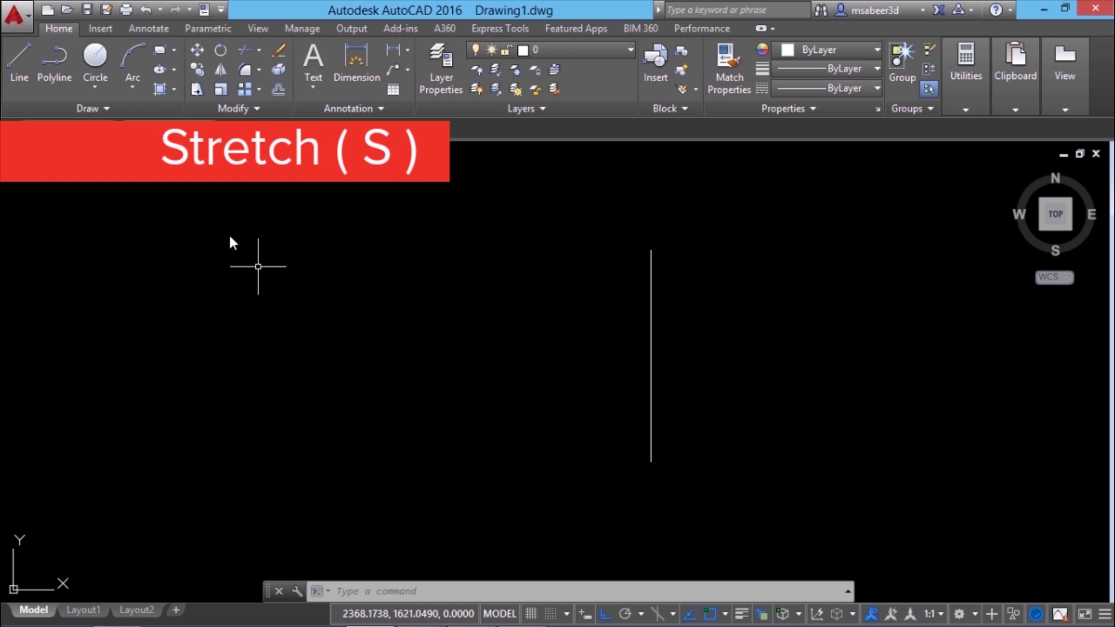
Stretch the vertical line's lower end straight down, using a crossing window that encloses only that end
click(196, 90)
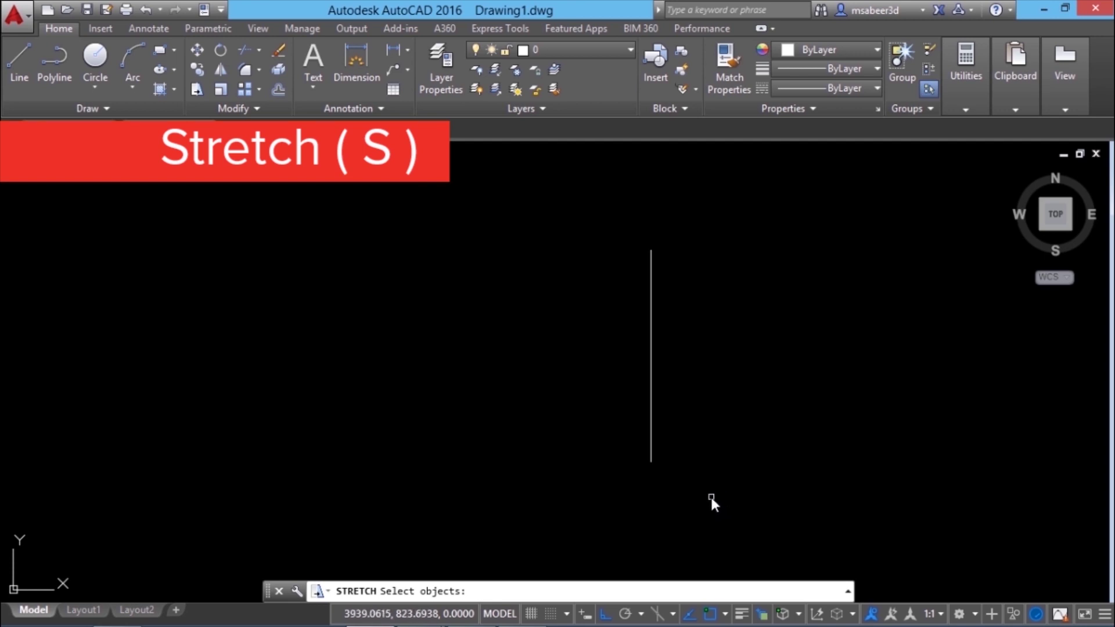
click(708, 511)
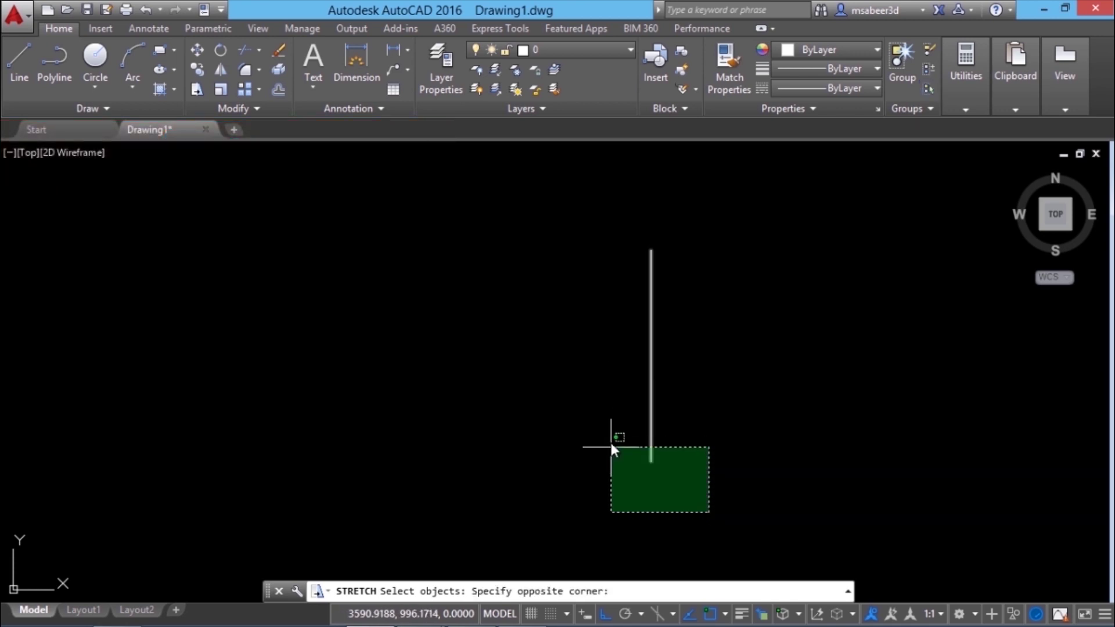
click(605, 372)
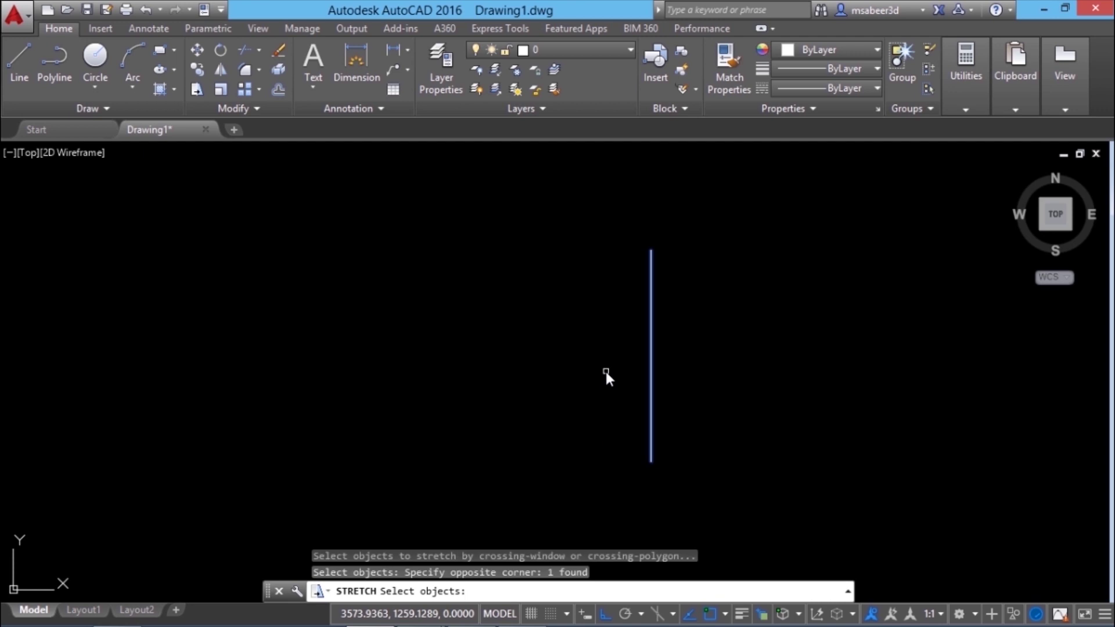
key(Return)
click(752, 357)
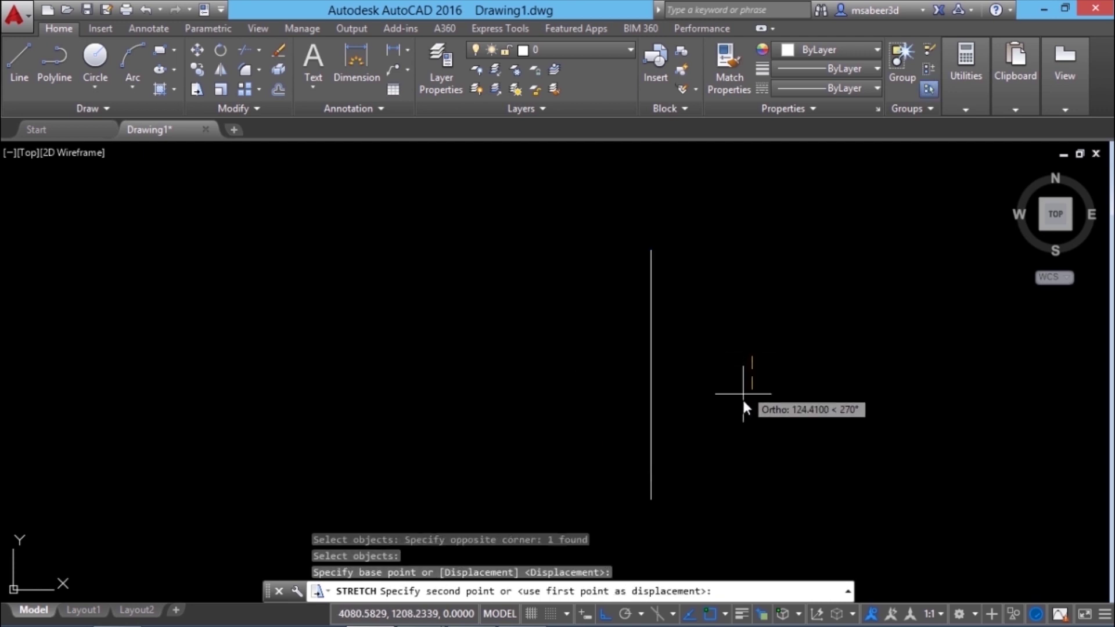
click(747, 445)
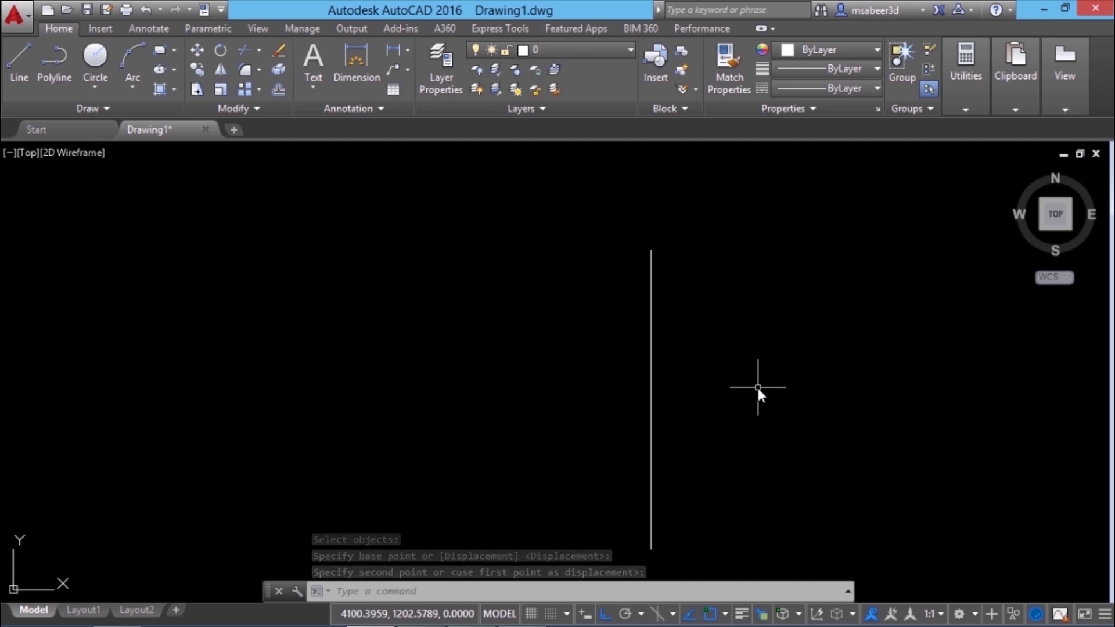
Use Stretch with a crossing window enclosing the whole vertical line to move it straight up
key(Return)
click(696, 219)
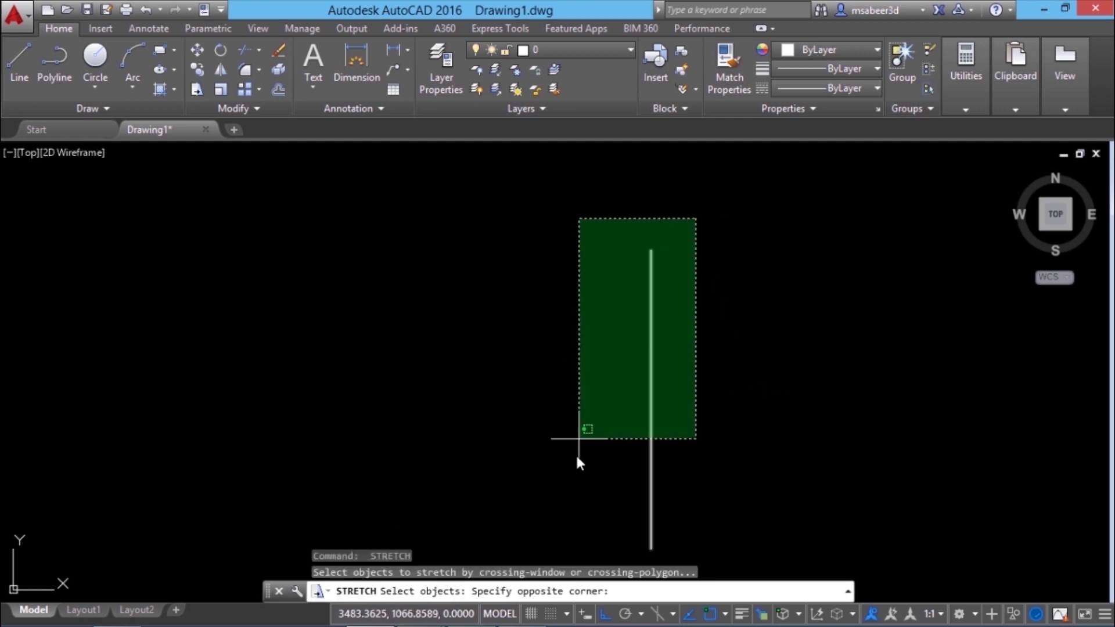
click(584, 557)
key(Return)
click(597, 479)
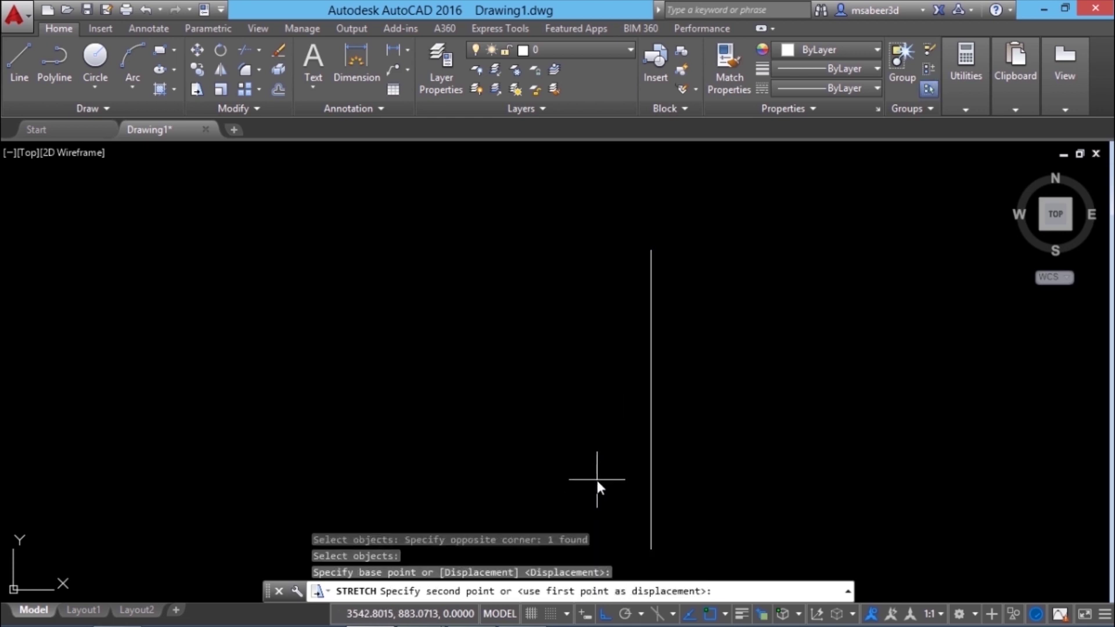
click(605, 381)
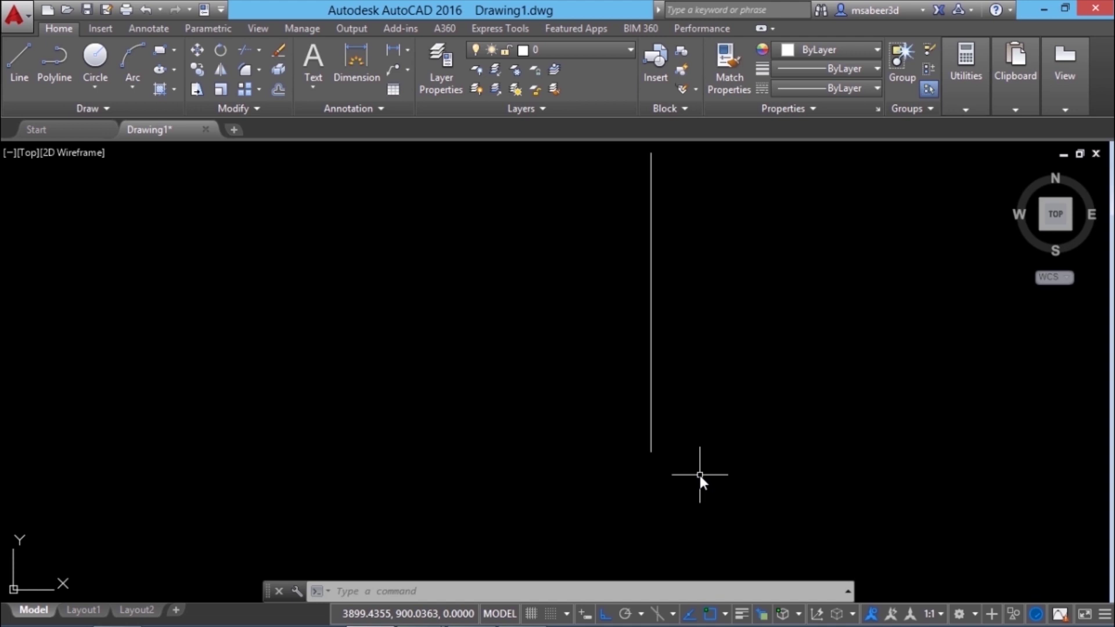
Stretch the vertical line's lower end sideways to the right with Ortho off, using a crossing window around only that end
text(s)
key(Return)
click(716, 386)
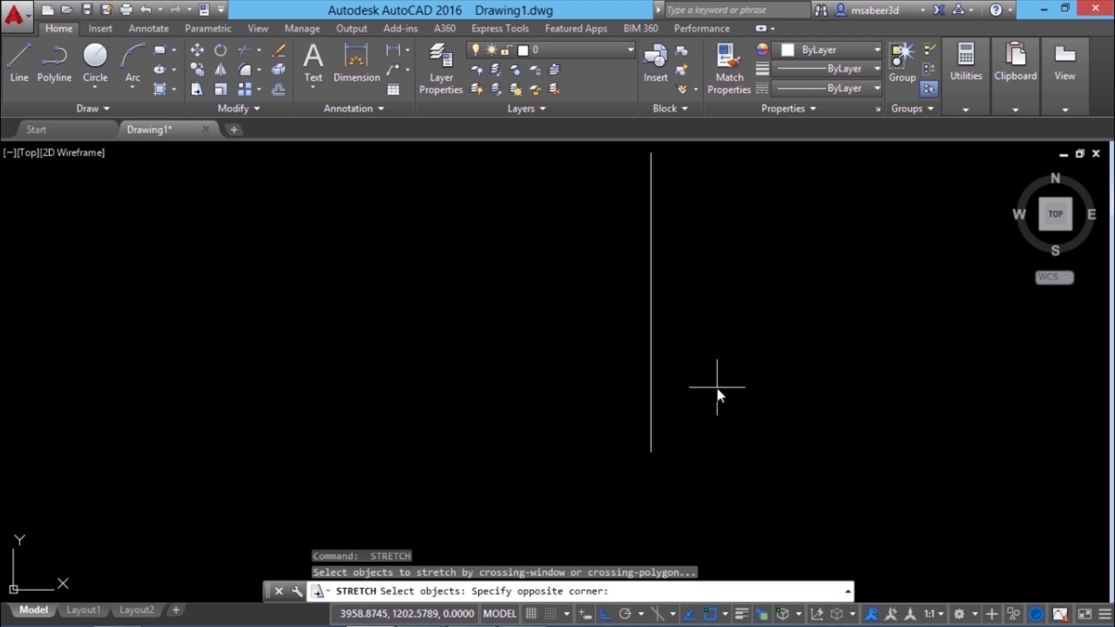
click(608, 477)
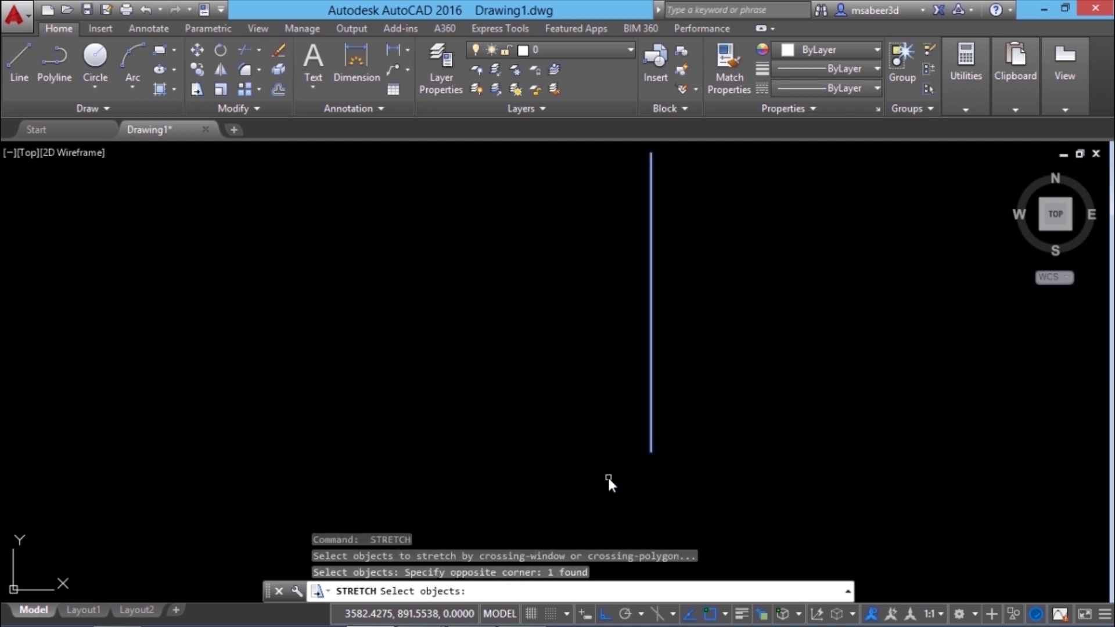
key(Return)
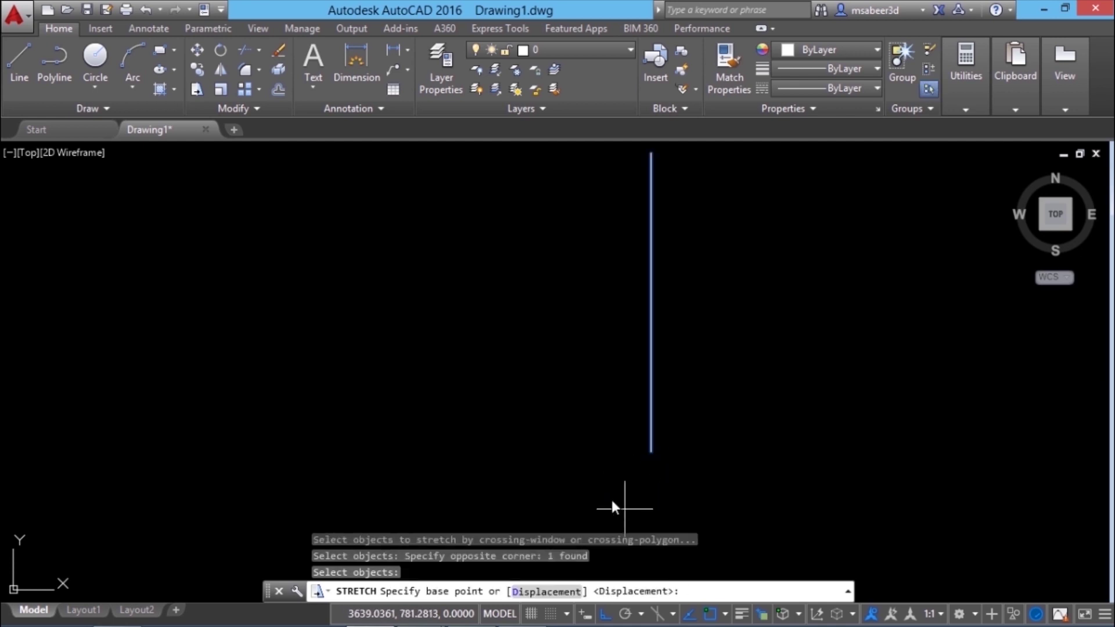
click(623, 489)
key(F8)
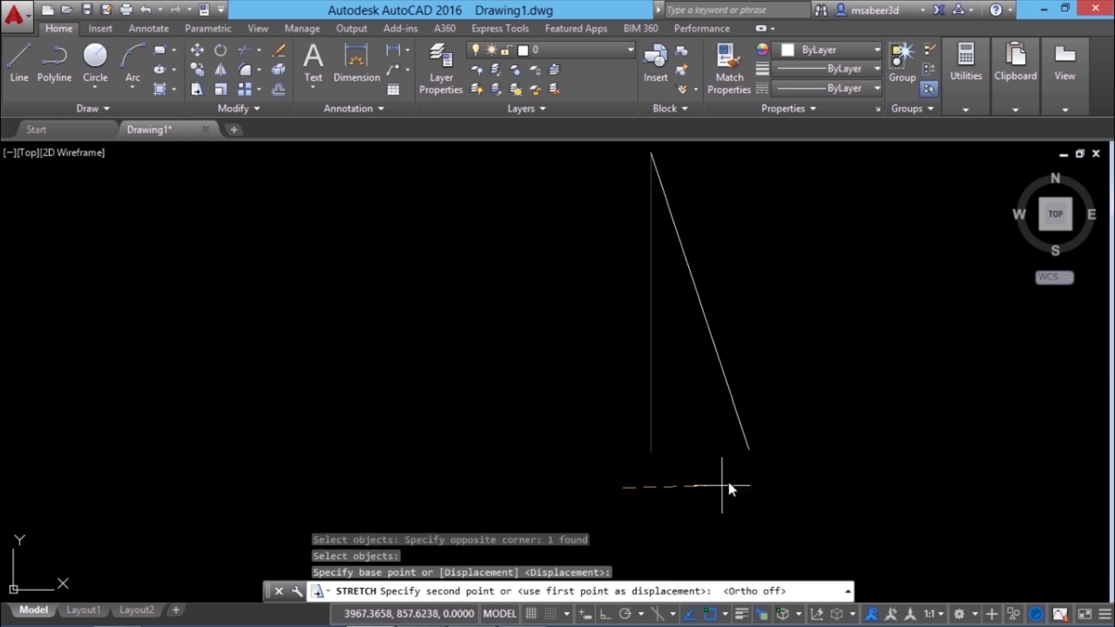
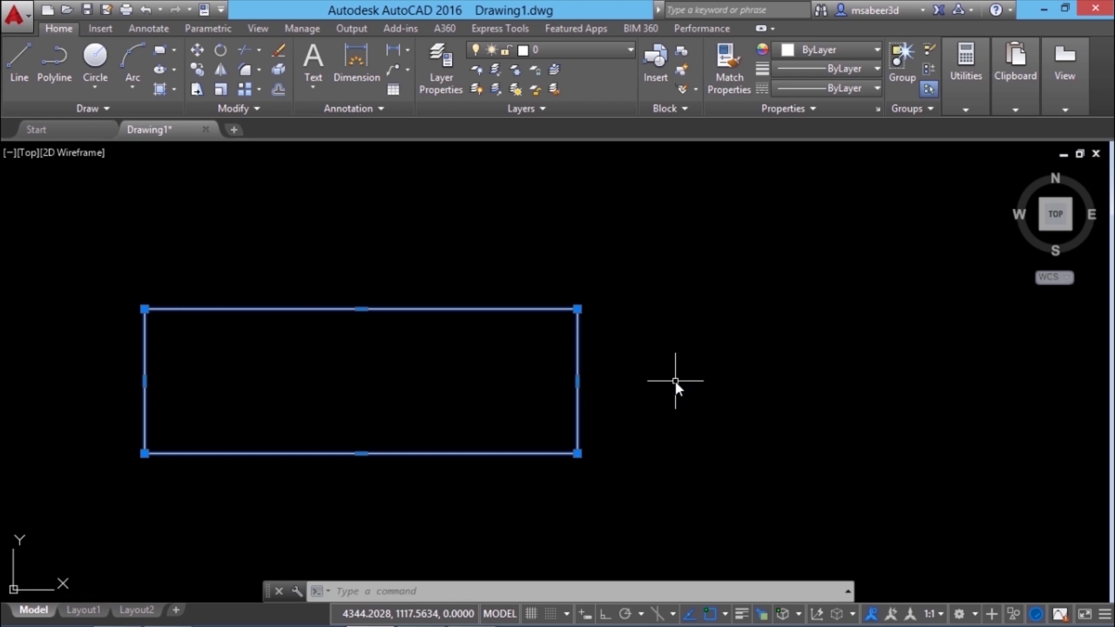
Convert the rectangle's right edge to an outward arc with its midpoint 250 units to the right, with Ortho on
mouse_move(578, 381)
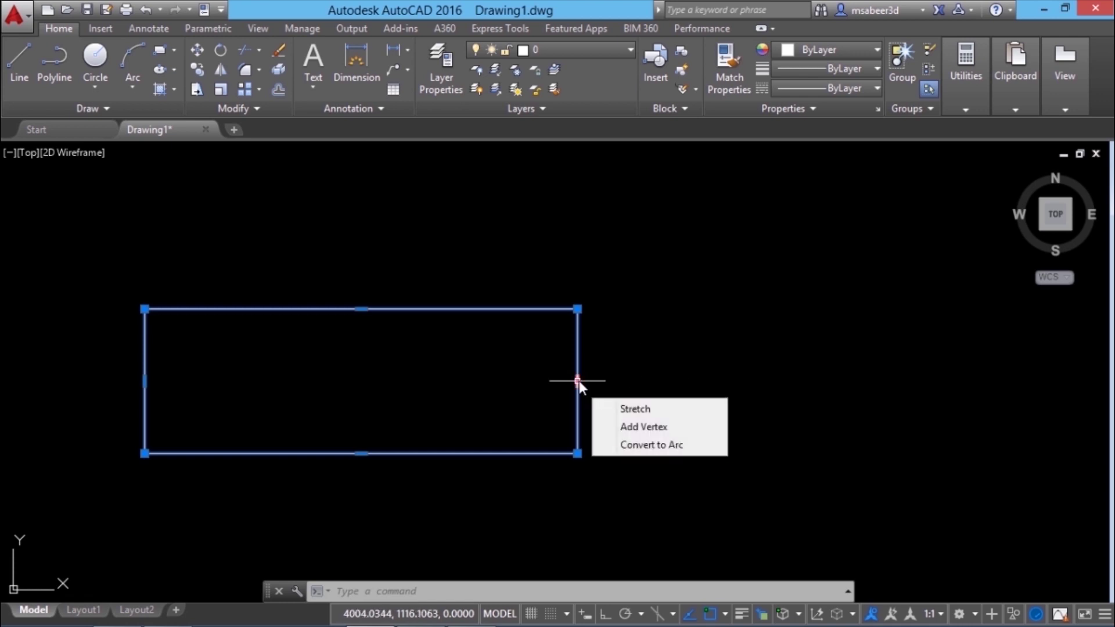
click(646, 445)
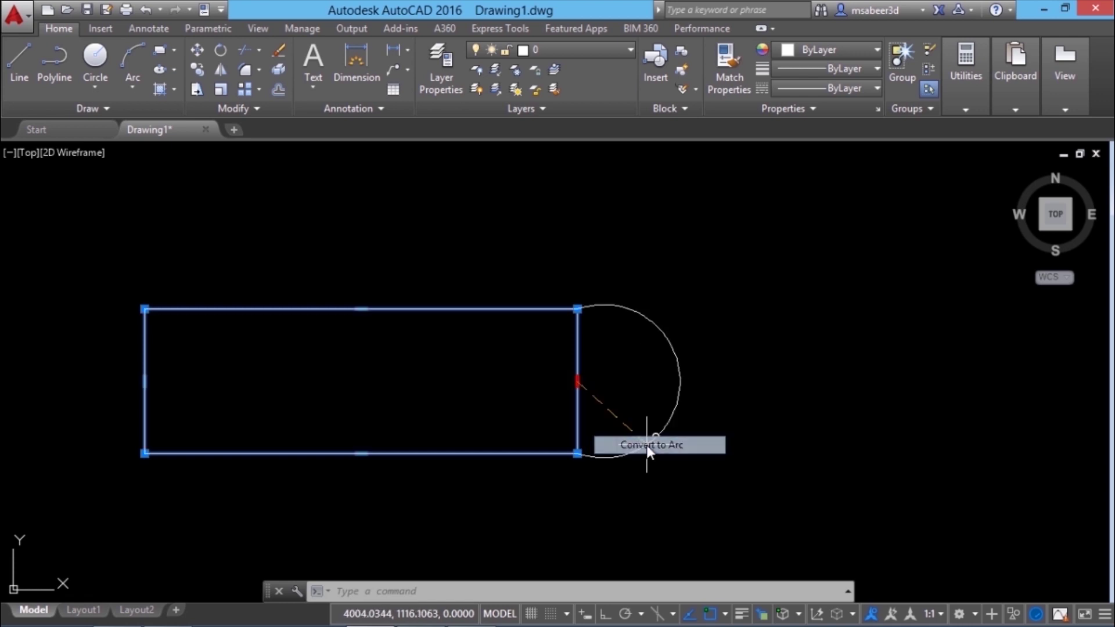
click(605, 614)
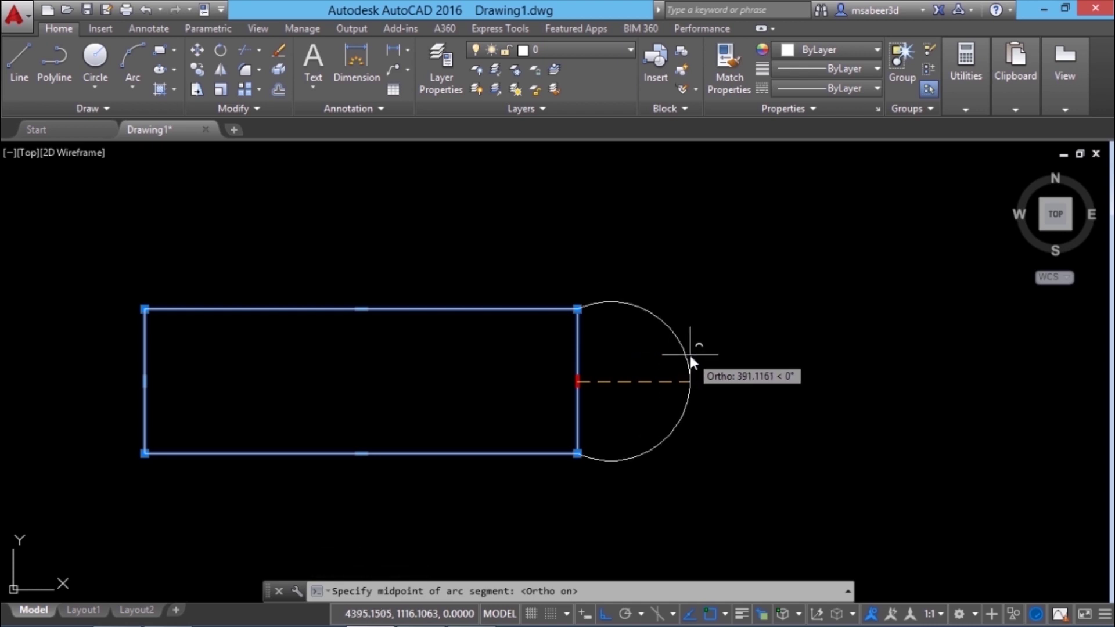
text(250)
key(Return)
key(Escape)
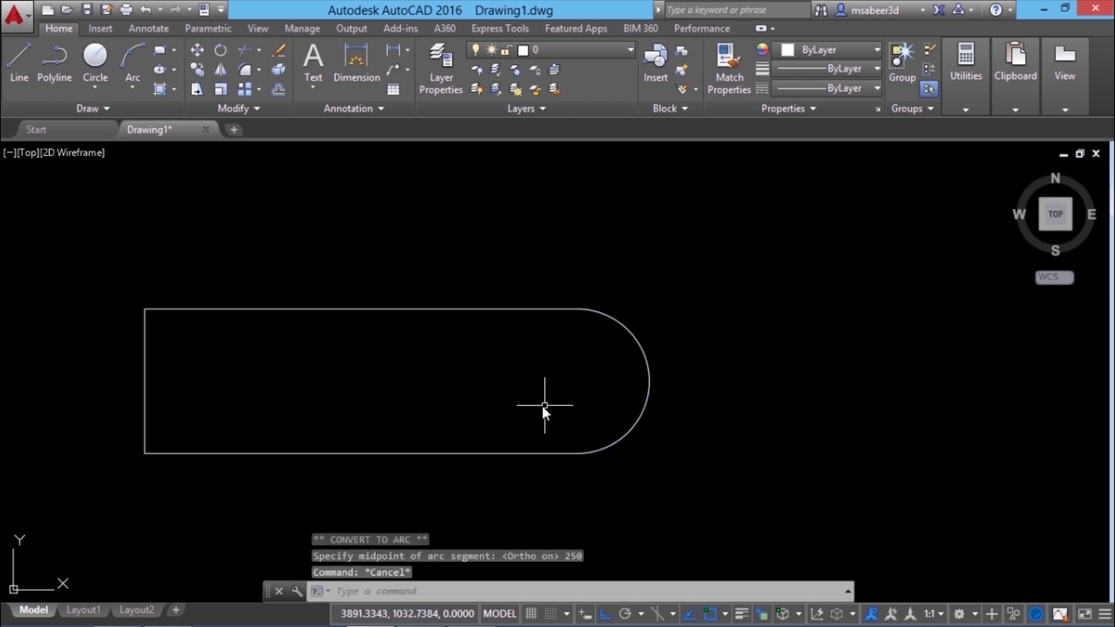
Draw a circle inside the rounded end, centred on the arc's centre and slightly smaller than the arc
click(96, 84)
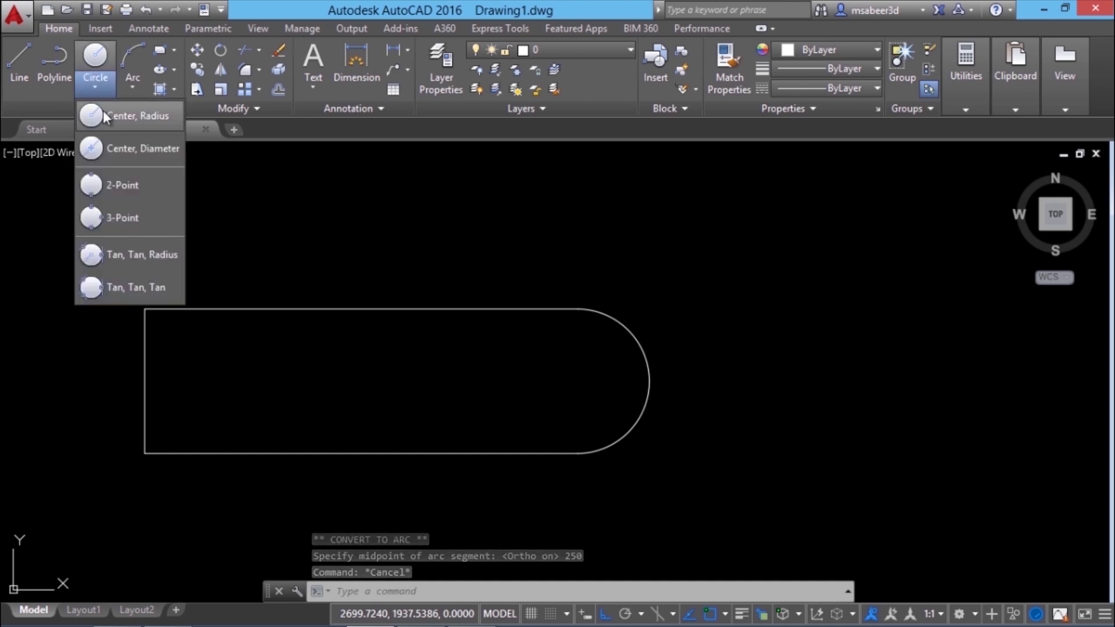
click(103, 110)
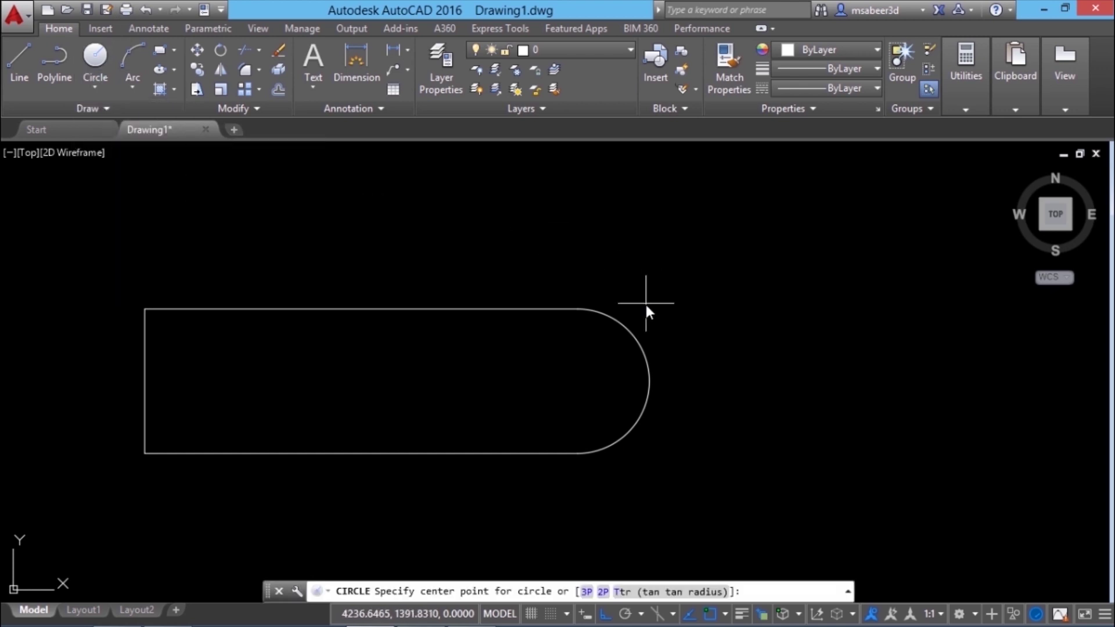
click(576, 382)
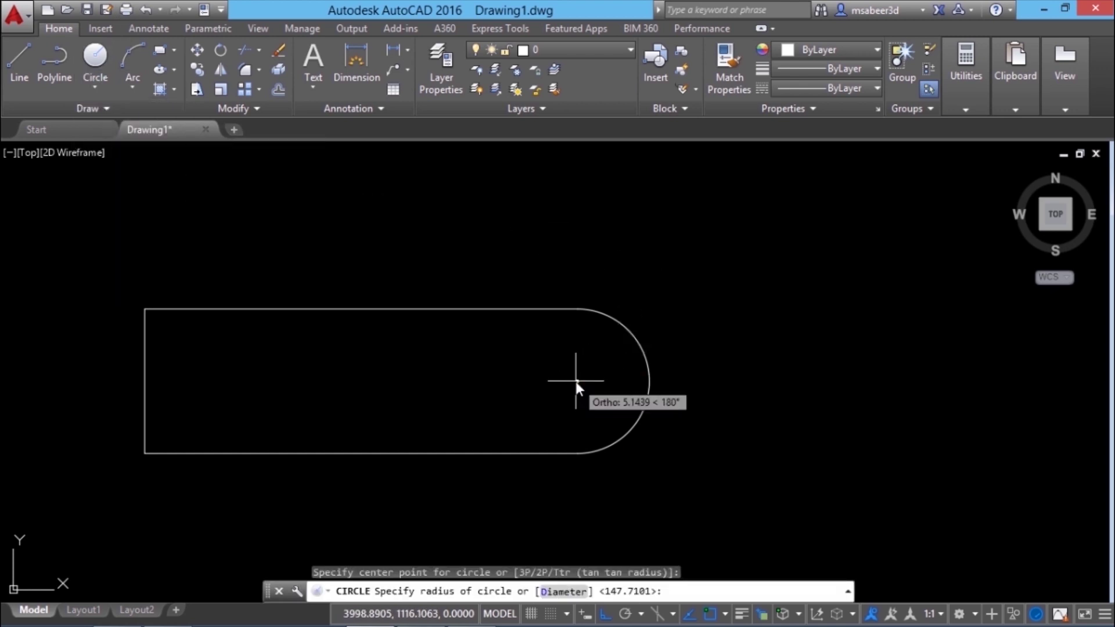
click(586, 334)
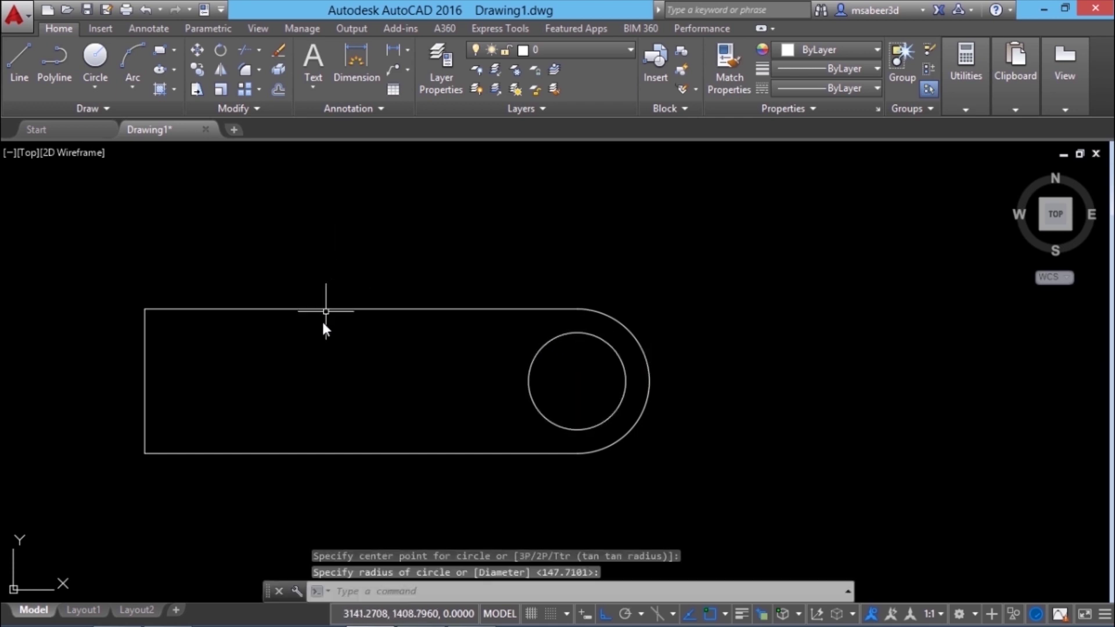
Draw a notch outline from a Nearest point on the top edge: 150 down, 300 right and 150 up
click(19, 61)
shift+right_click(305, 221)
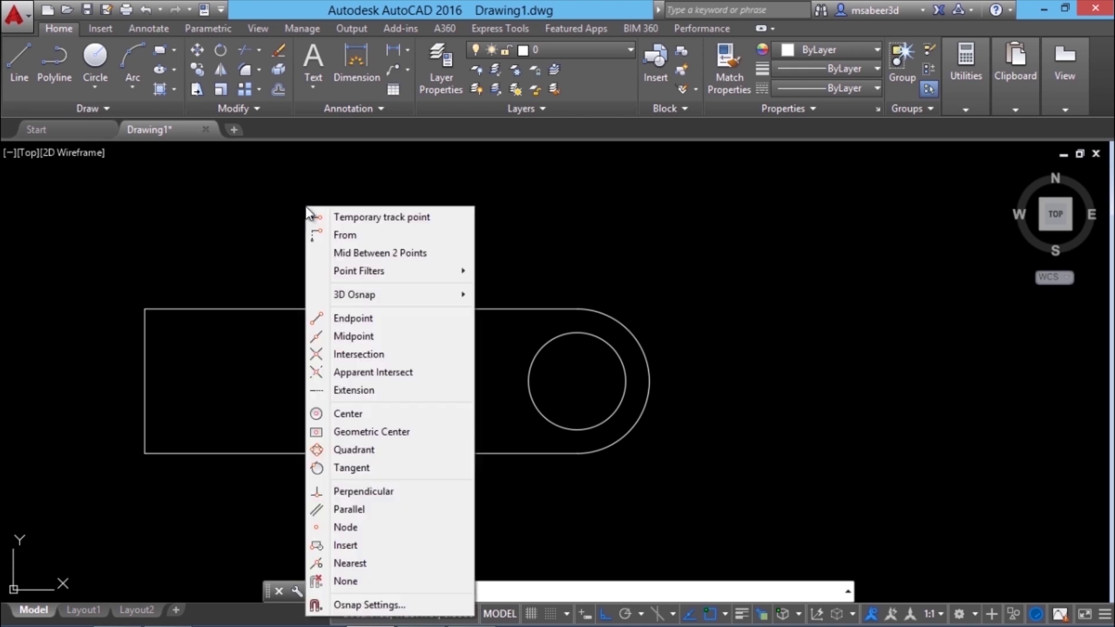
click(353, 563)
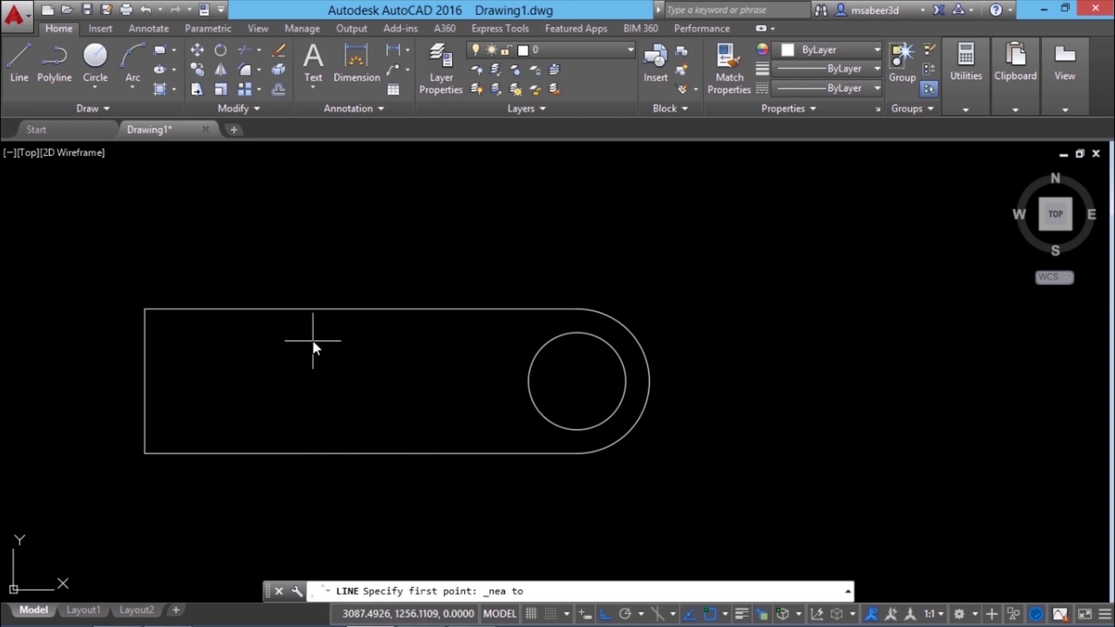
click(294, 309)
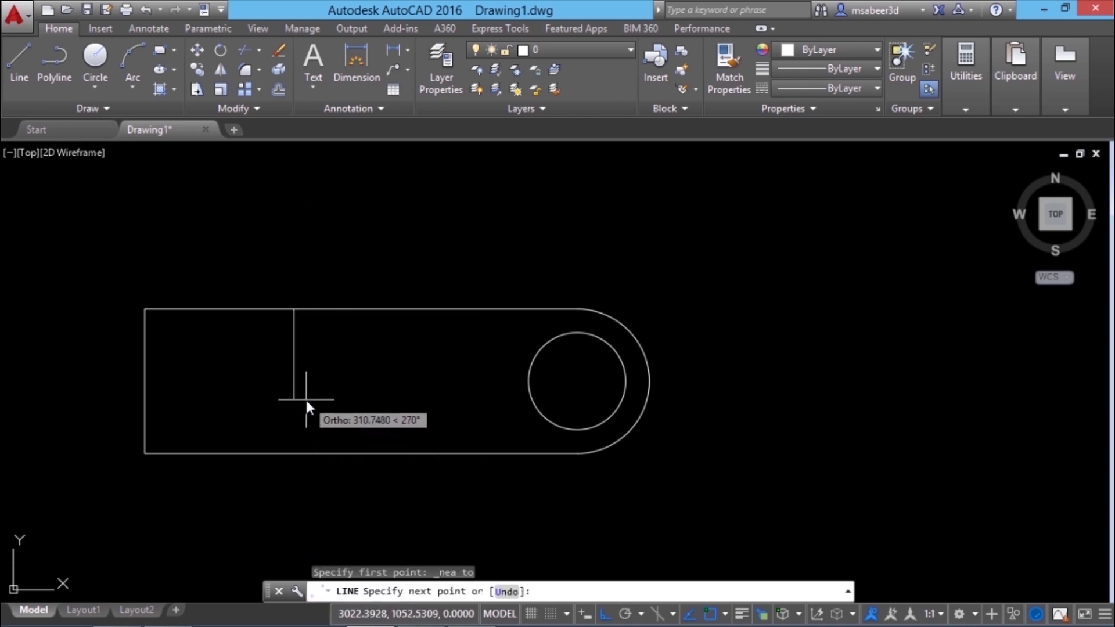
text(15)
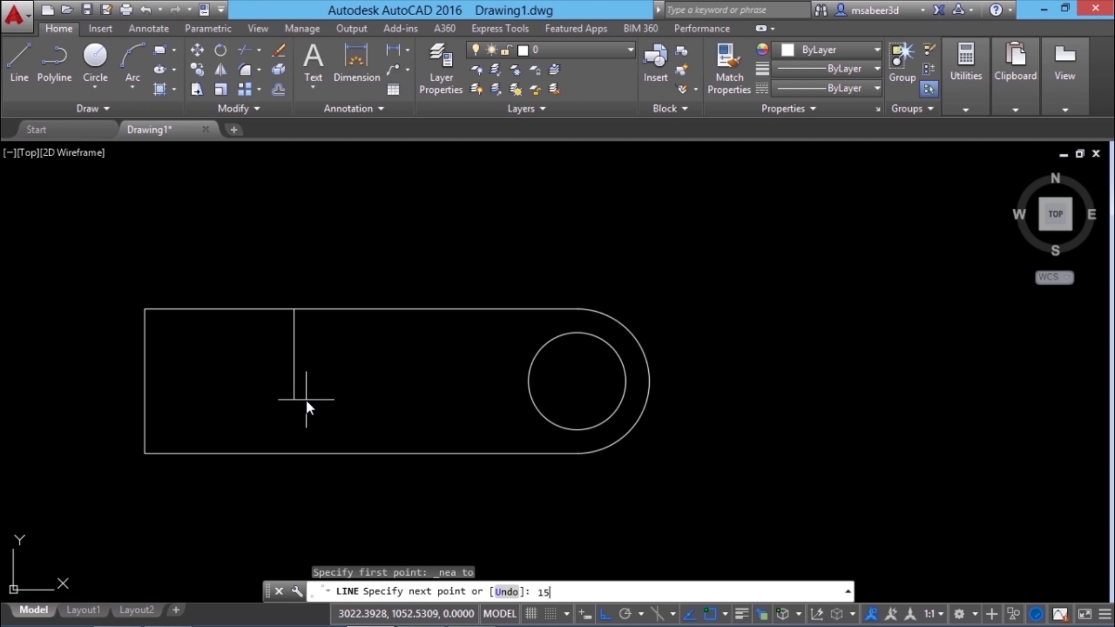
text(0)
key(Return)
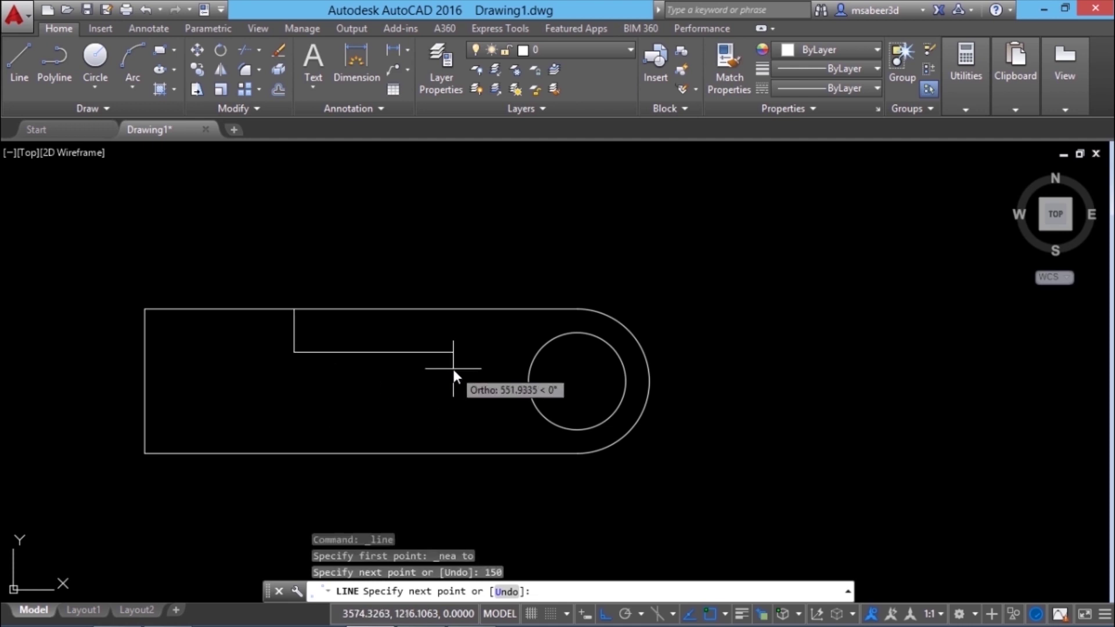
text(300)
key(Return)
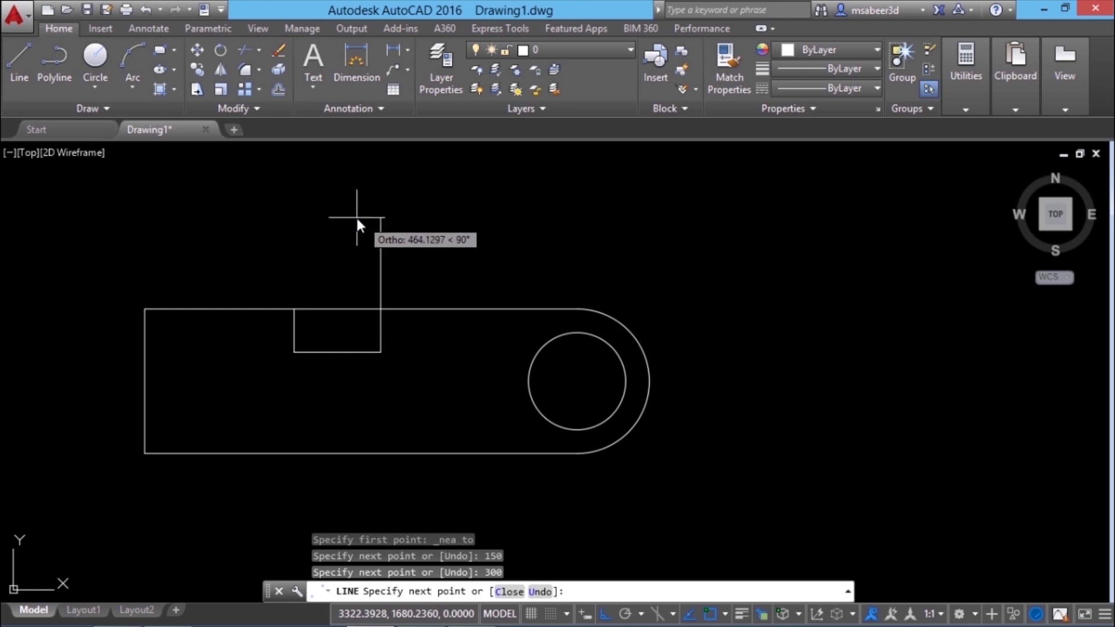
text(150)
key(Return)
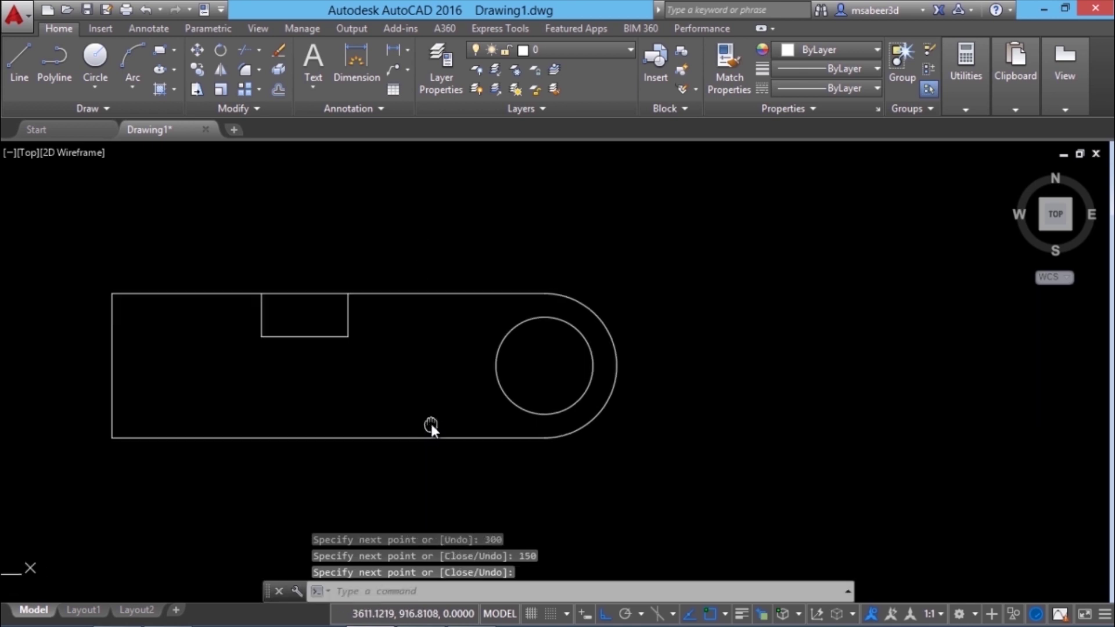
key(Escape)
key(Escape)
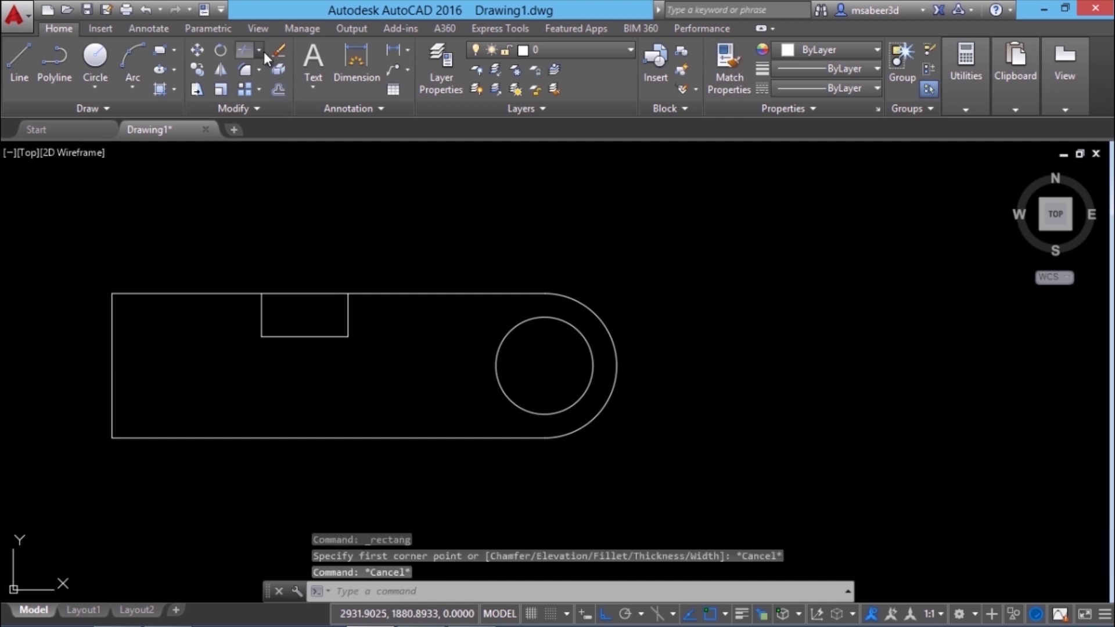
Trim away the top edge segment between the notch's two vertical sides
click(264, 52)
key(Return)
click(315, 293)
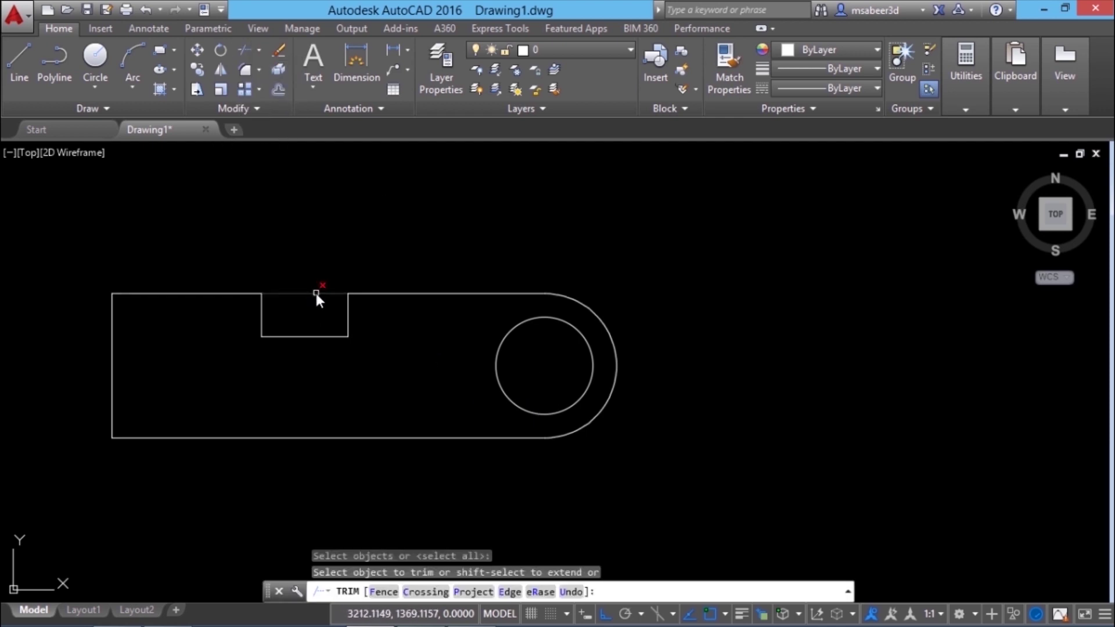
key(Escape)
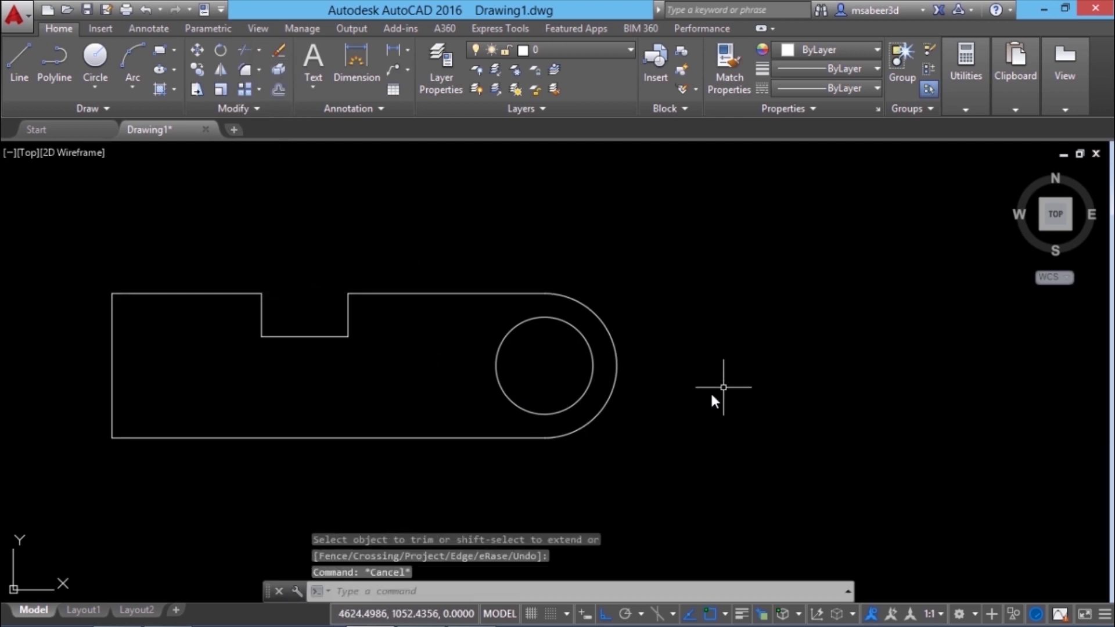
Stretch the rounded end together with its circle 1000 units to the right, using a crossing window
click(197, 89)
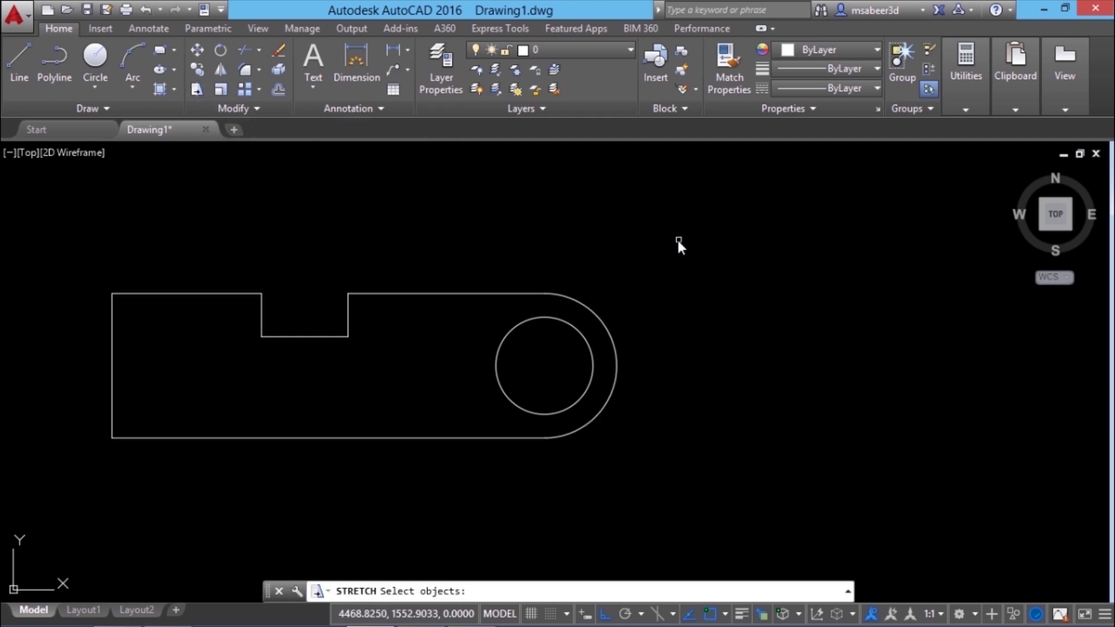
click(678, 240)
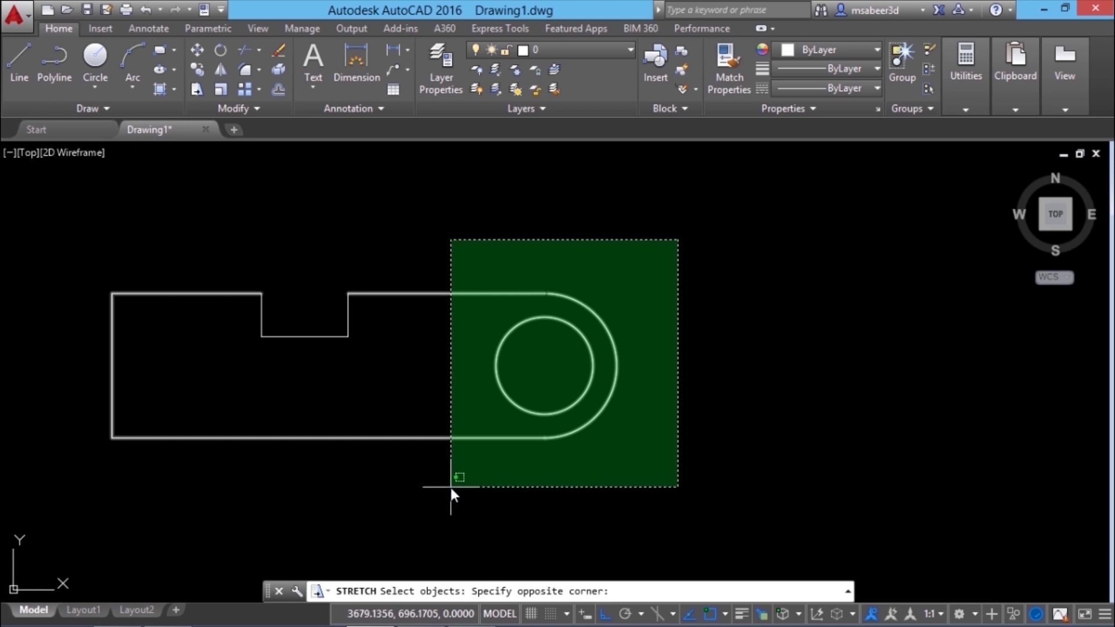
click(450, 485)
key(Return)
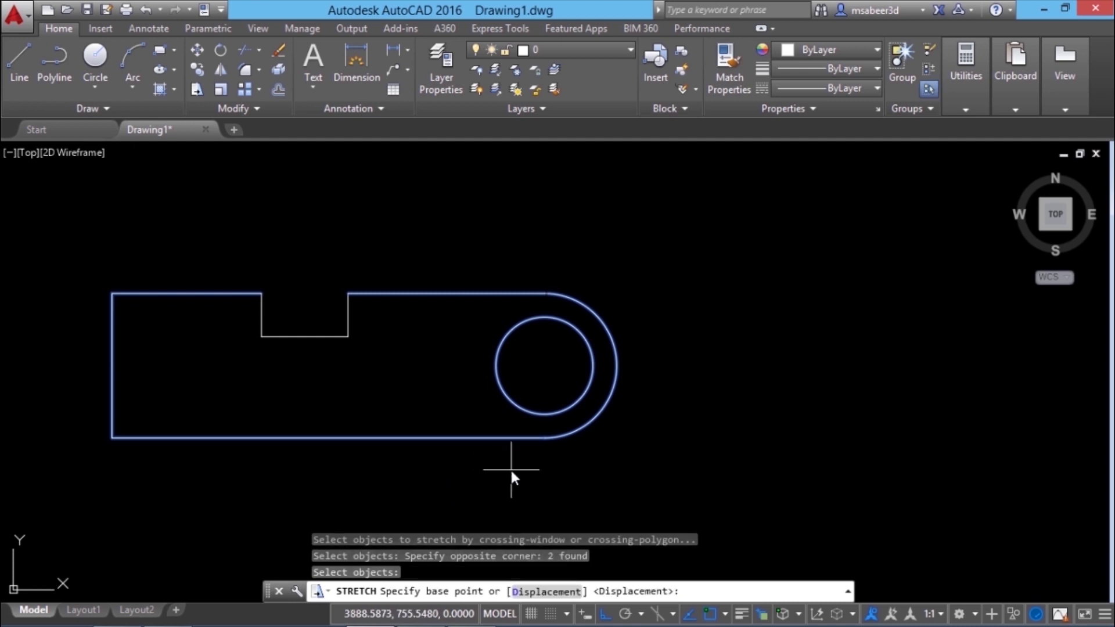
click(511, 468)
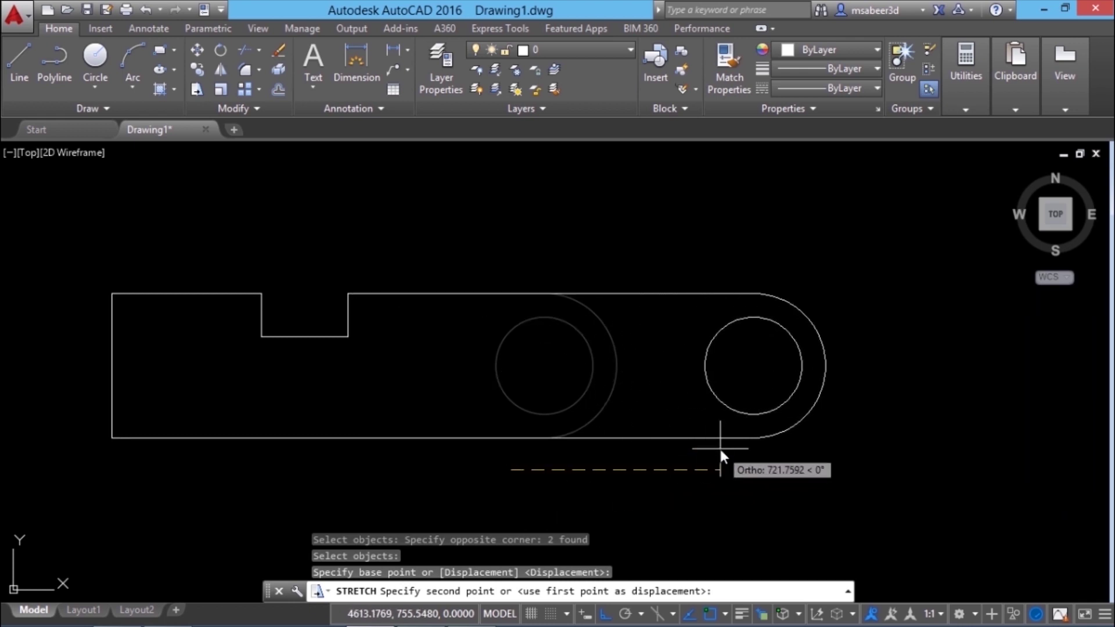
text(1000)
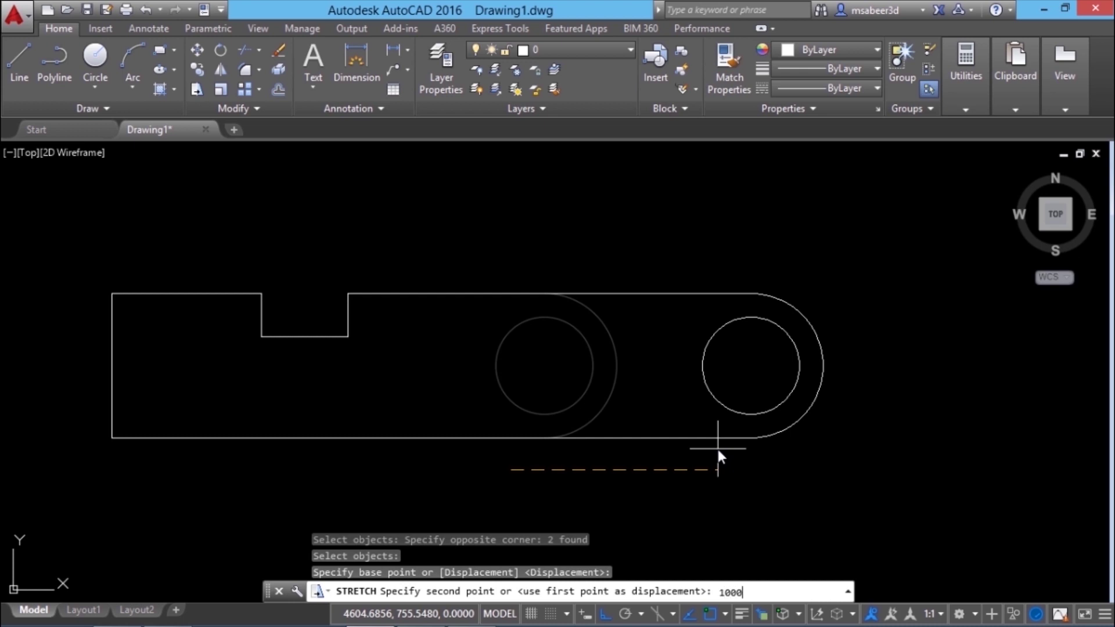
key(Return)
Widen the notch by stretching its right side to the right with a crossing window around that side
key(Return)
click(393, 239)
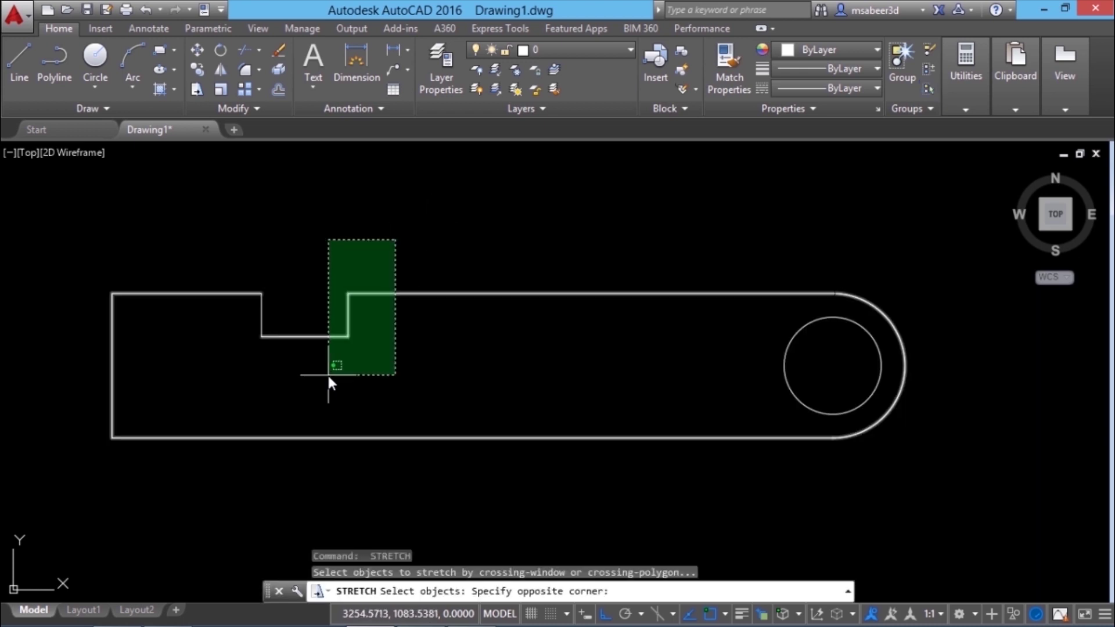
click(327, 371)
key(Return)
click(331, 387)
click(443, 391)
Deepen the notch by stretching its bottom edge 100 units straight down, using a crossing window
key(Return)
click(508, 322)
click(148, 379)
key(Return)
click(473, 256)
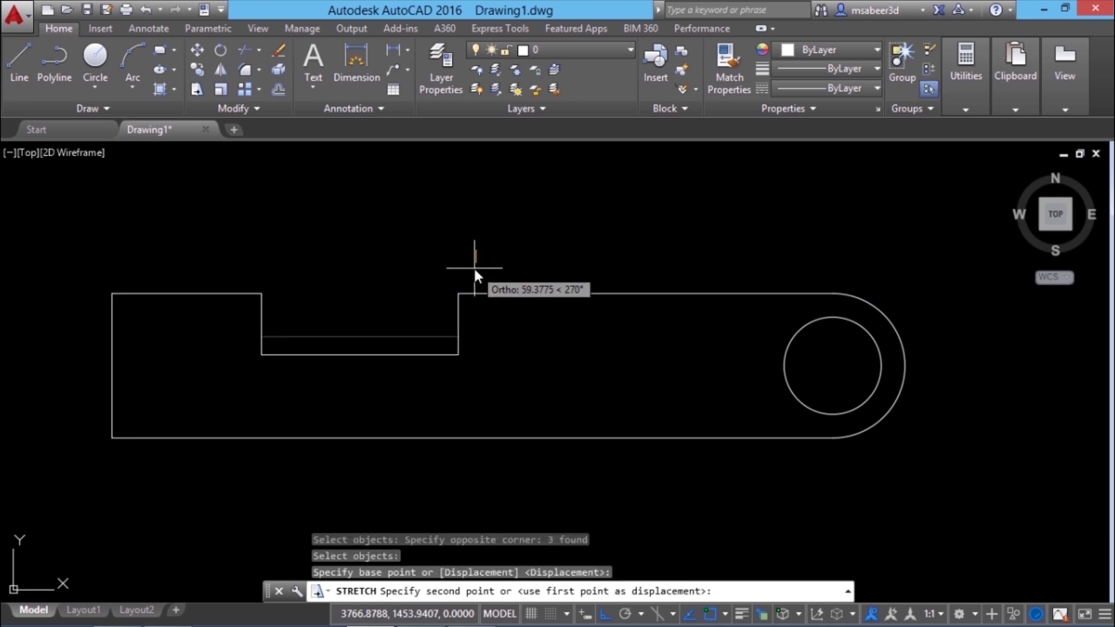
text(100)
key(Return)
Narrow the notch by stretching its left side about 258 units to the right, using a crossing window
text(st)
key(Return)
click(271, 248)
click(250, 369)
key(Return)
click(283, 232)
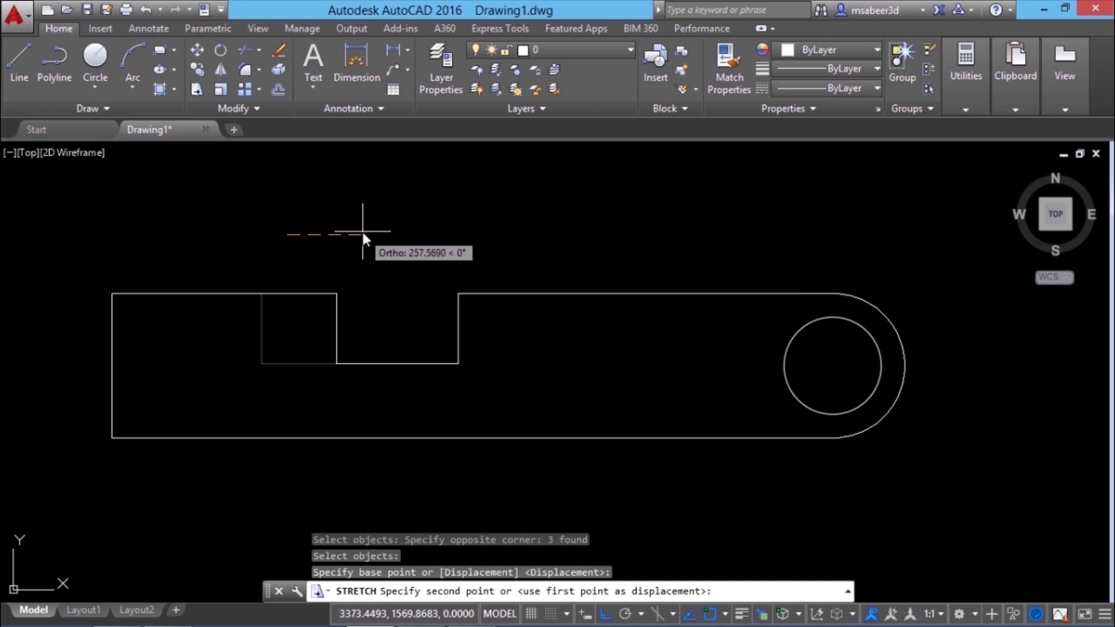
click(363, 231)
key(Escape)
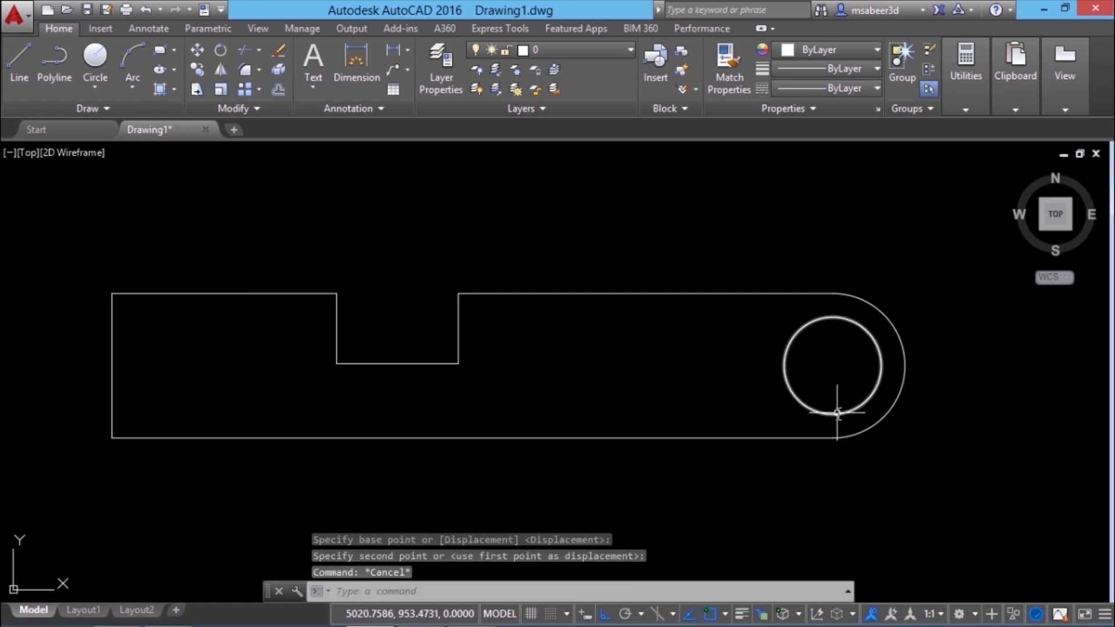
Use Stretch with a crossing window on the circle to move it about 617 units to the left from its centre
key(Return)
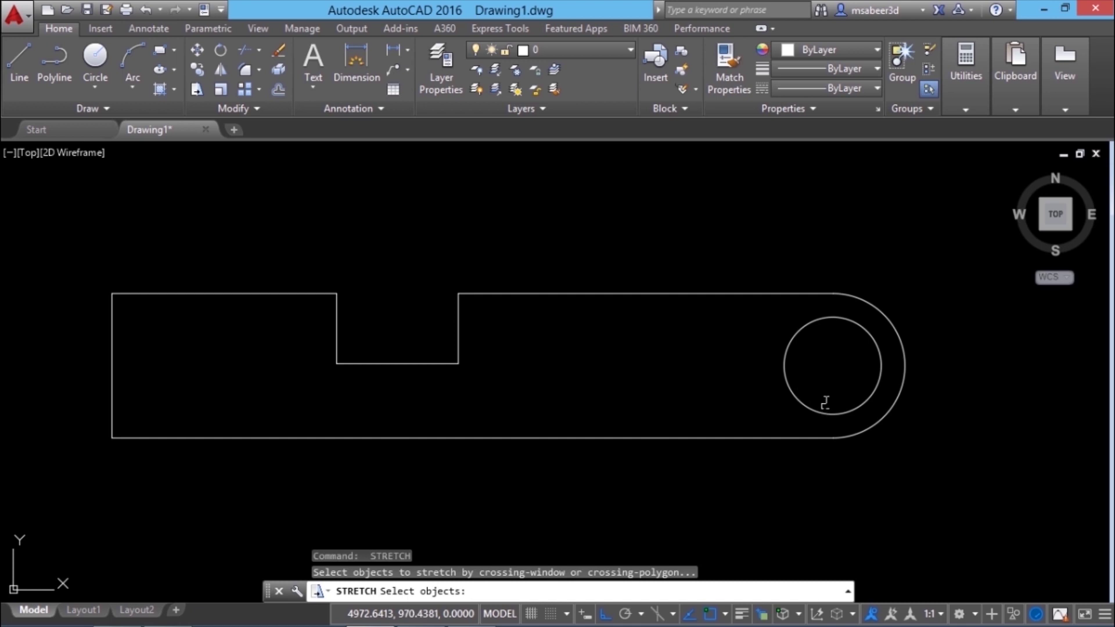
click(837, 321)
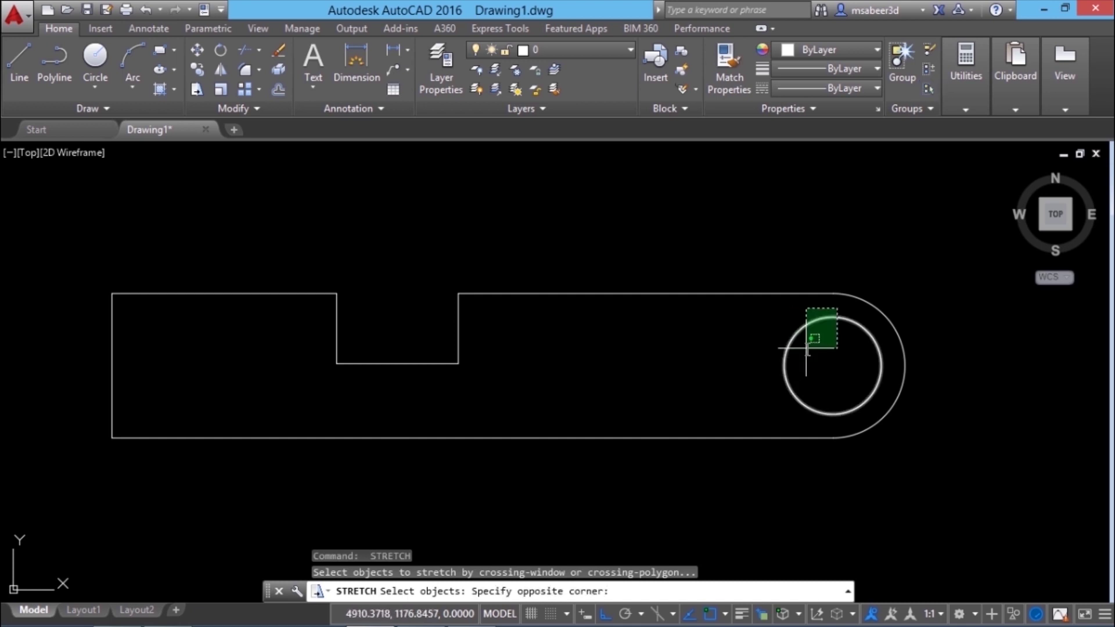
click(749, 423)
key(Return)
click(833, 365)
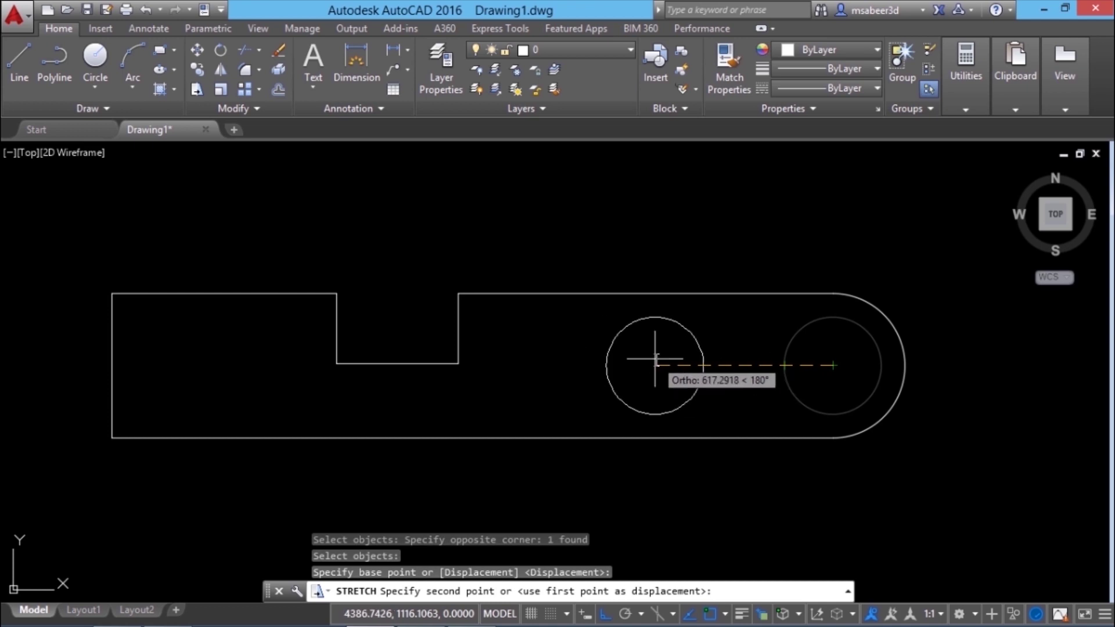
click(654, 366)
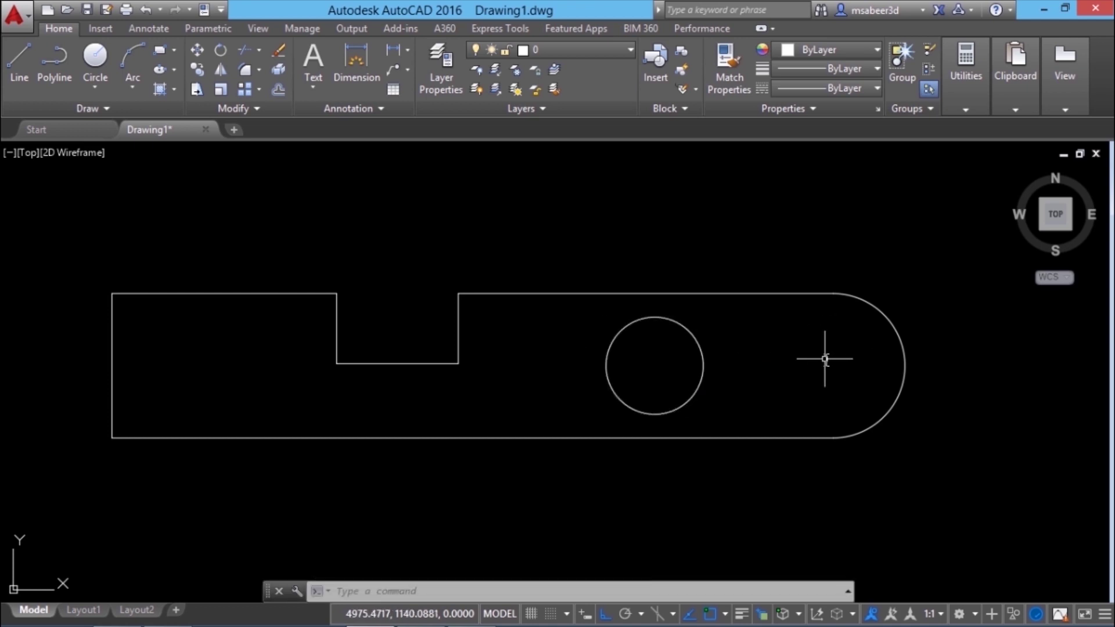